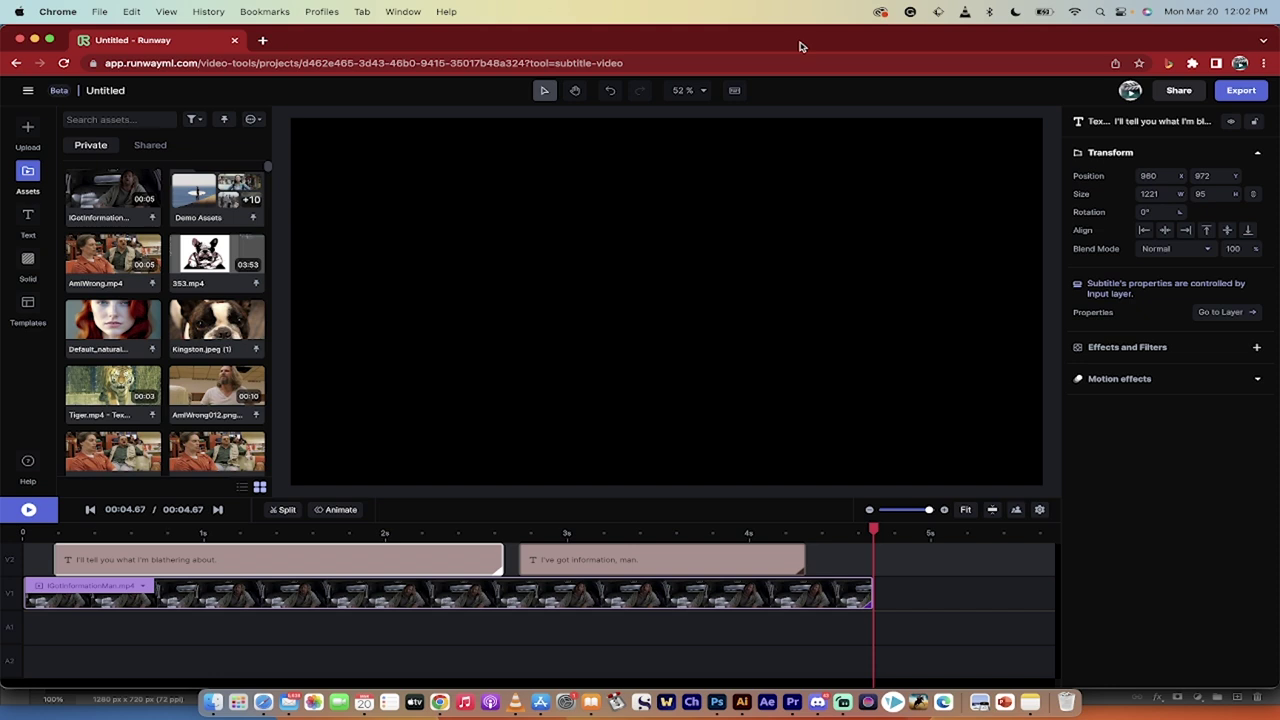
# Replay the subtitled clip from the start, then load runwayml.com in a new tab
pyautogui.click(85, 538)
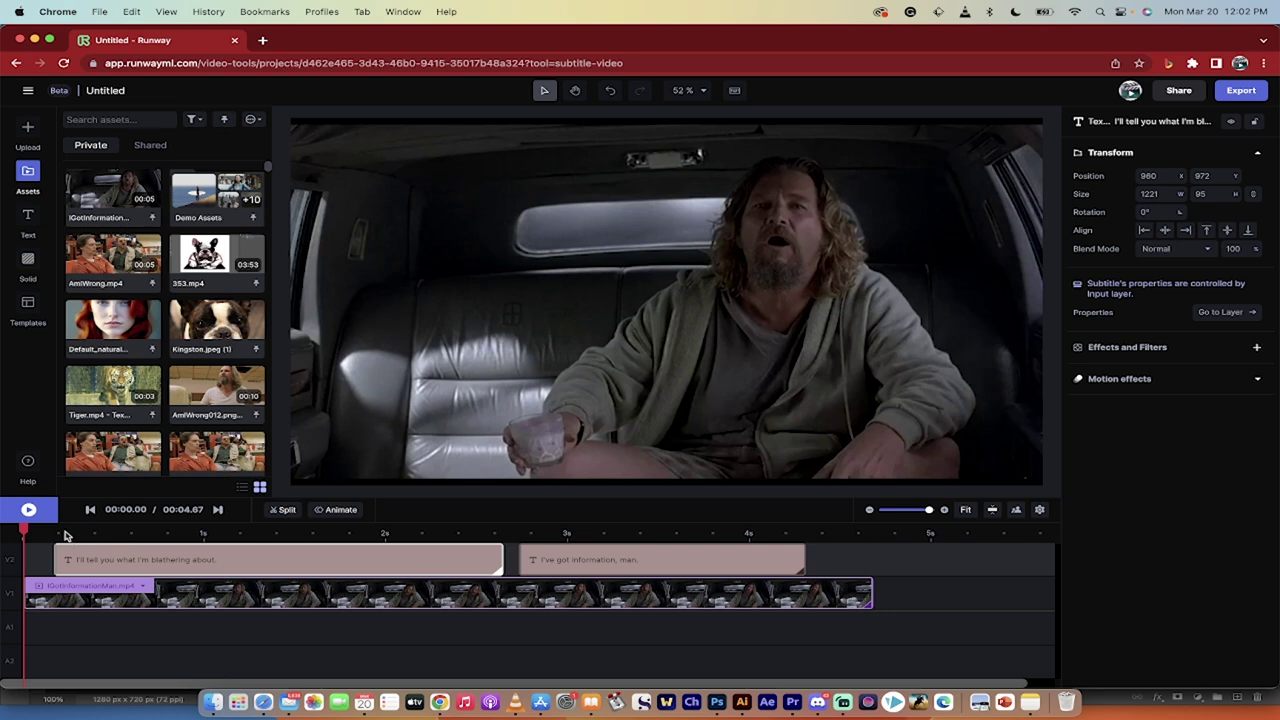
pyautogui.press('space')
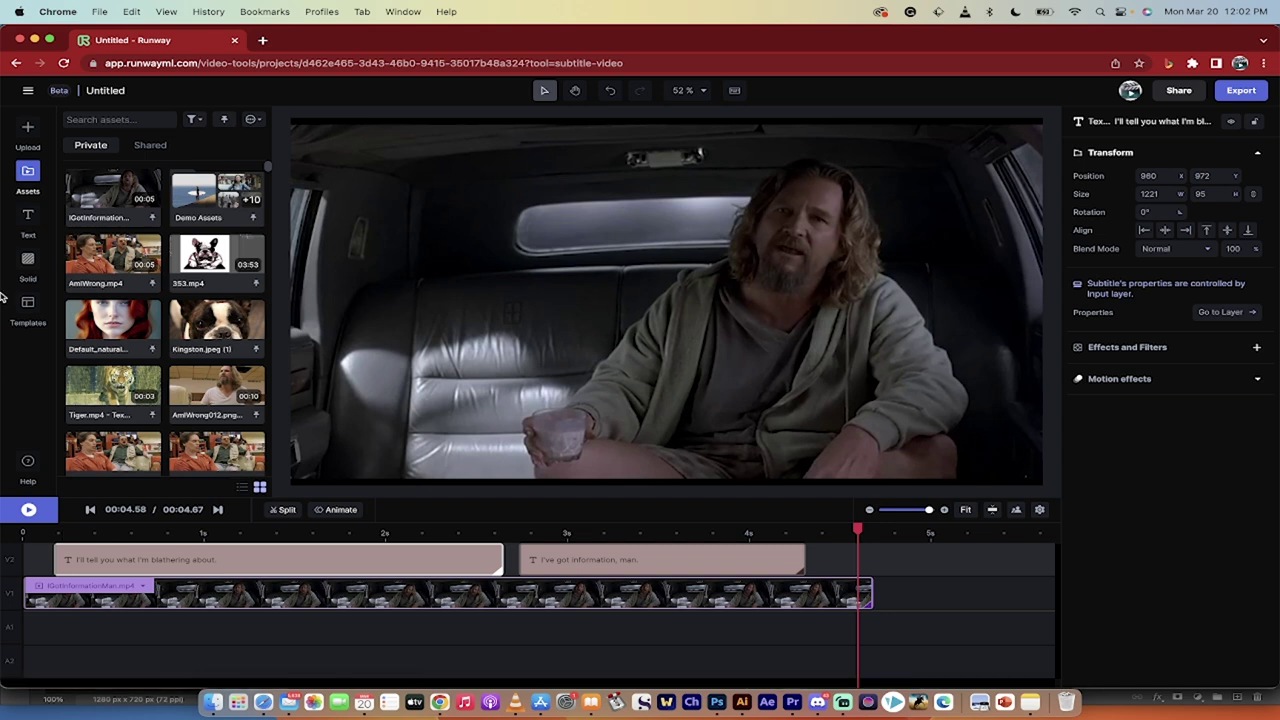
pyautogui.click(262, 40)
pyautogui.write('runway')
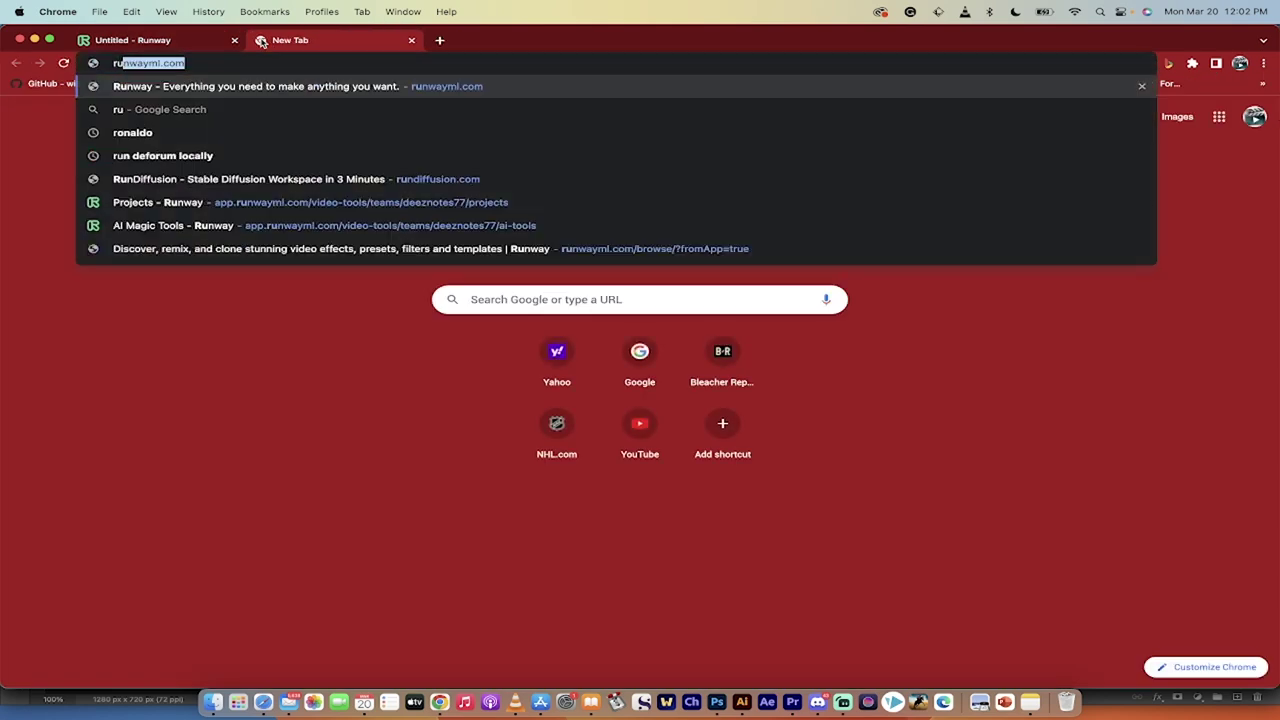
pyautogui.write('ml.com')
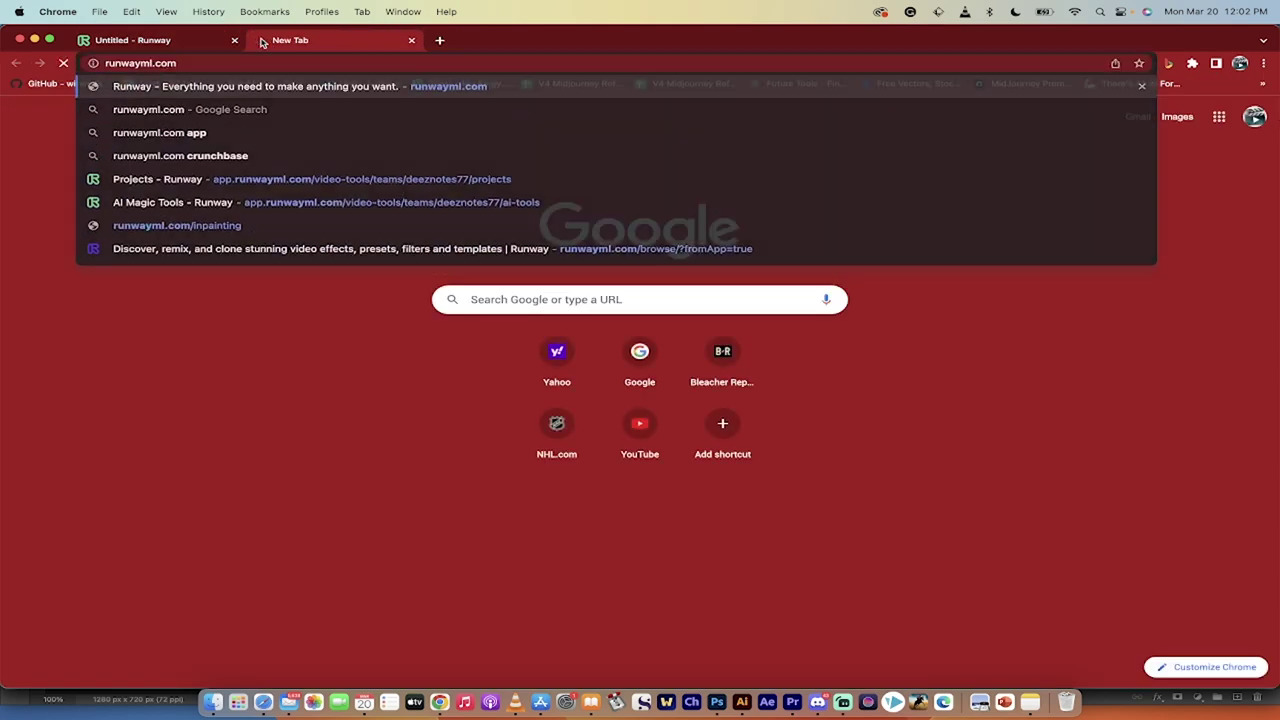
pyautogui.press('Return')
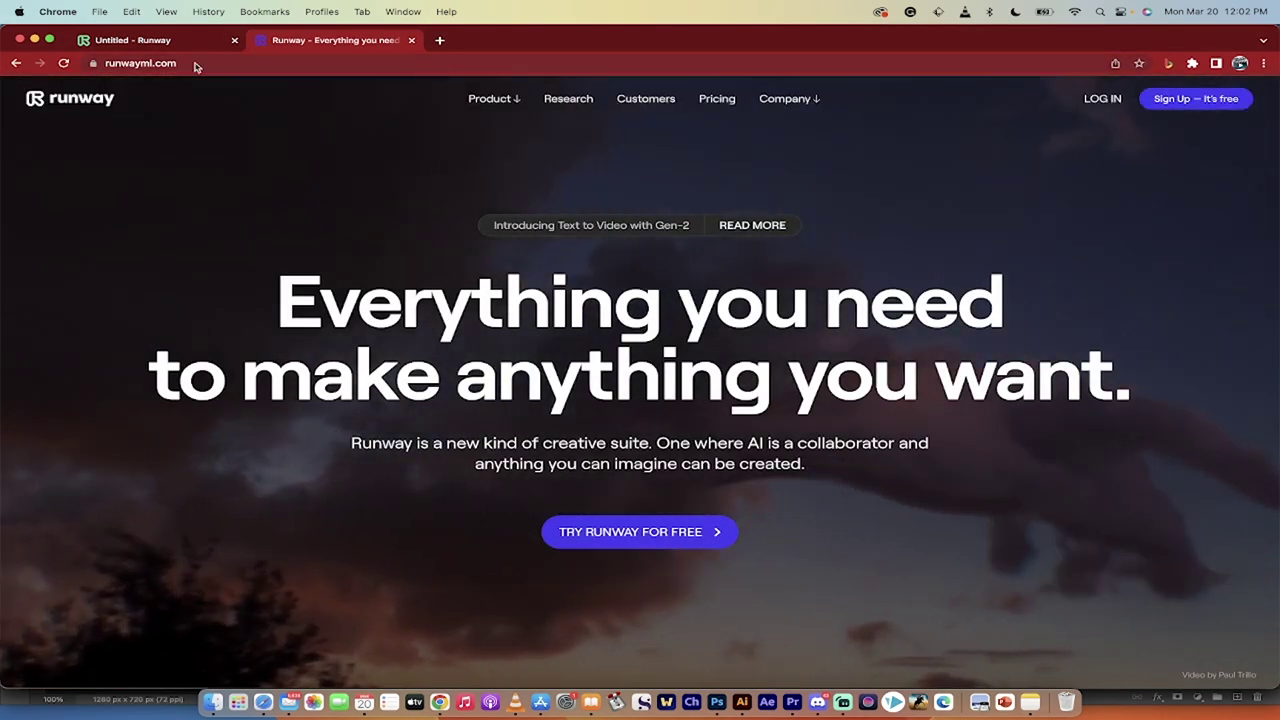
# Log in to Runway to reach the Projects dashboard
pyautogui.click(200, 64)
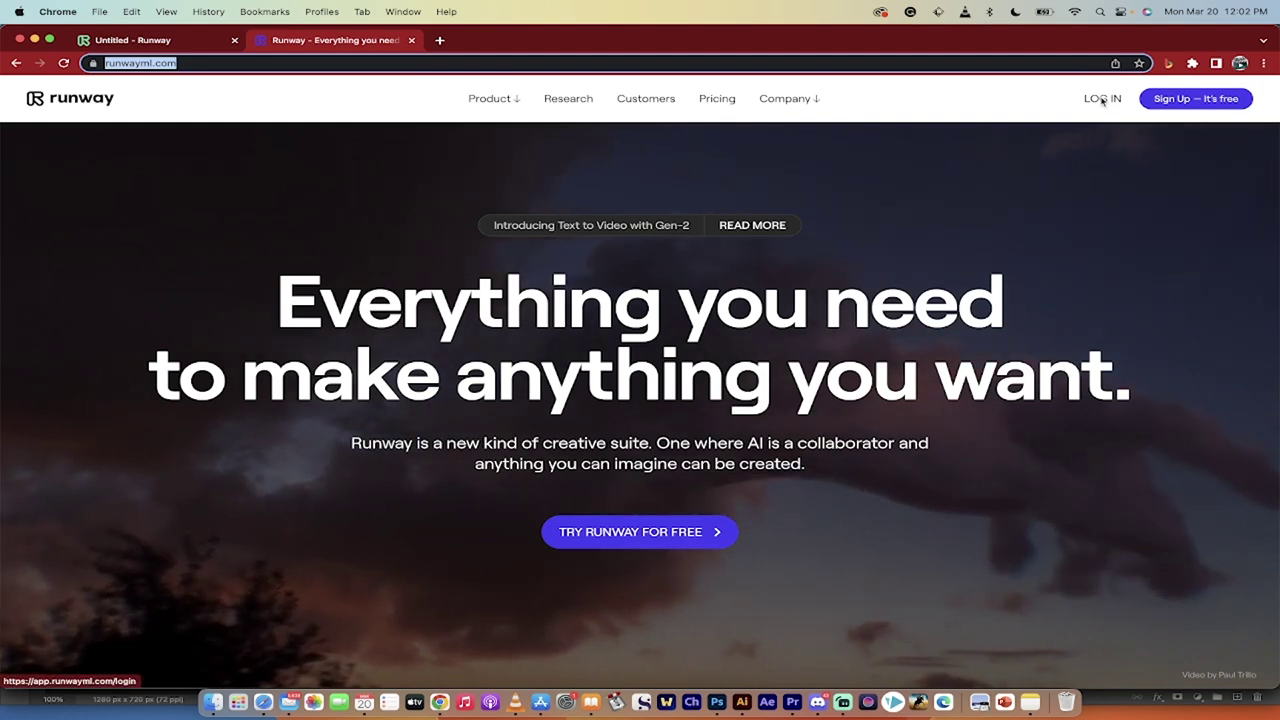
pyautogui.click(1103, 100)
pyautogui.click(1103, 100)
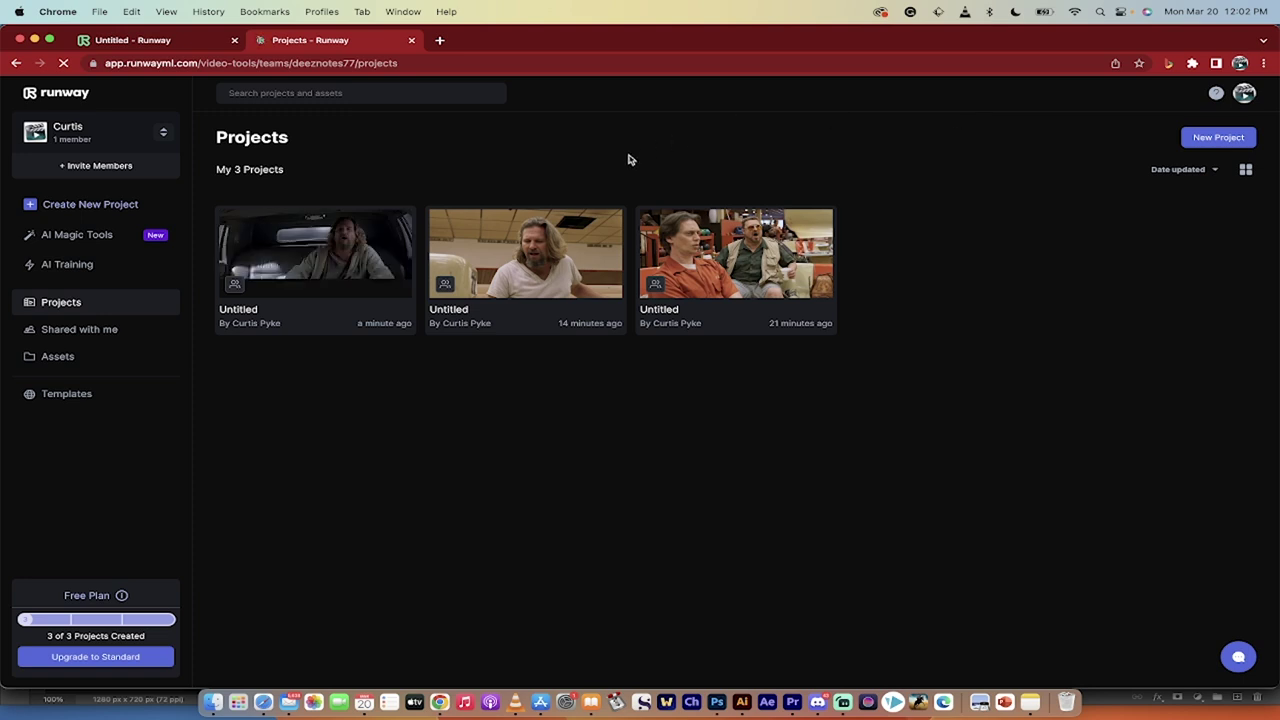
# Delete the third and second Untitled projects, confirming each deletion
pyautogui.moveTo(640, 240)
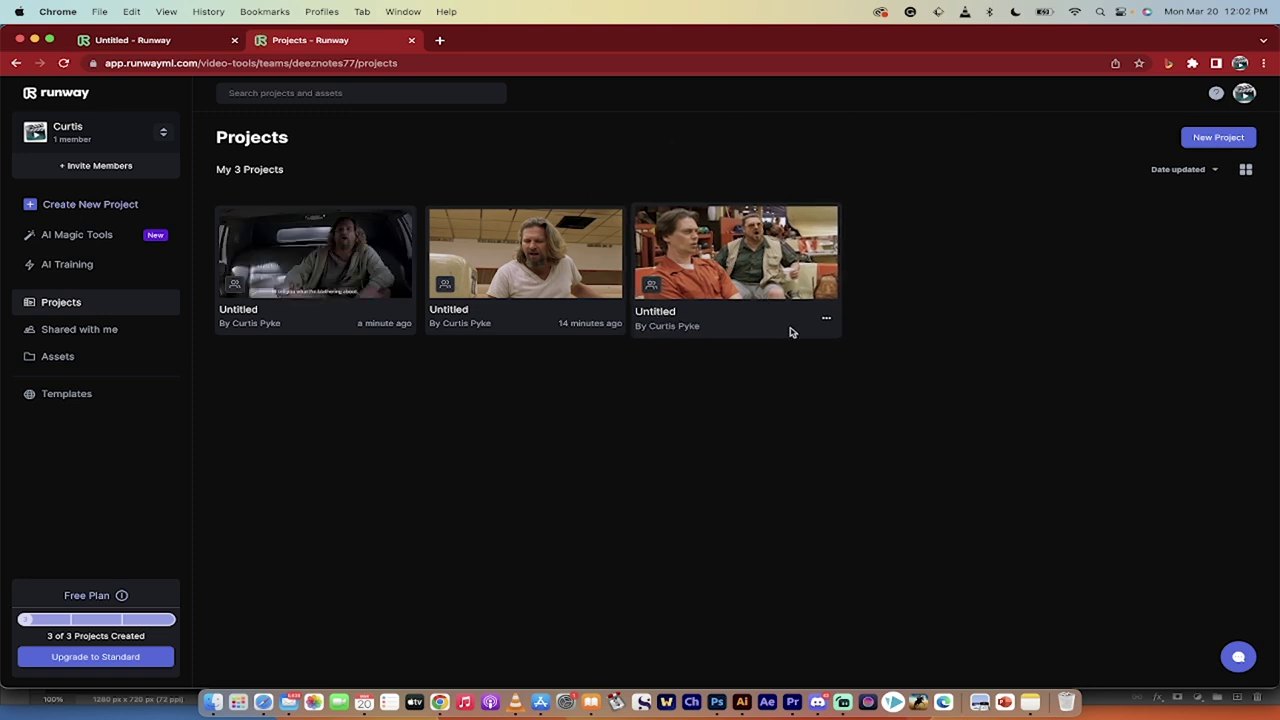
pyautogui.click(826, 322)
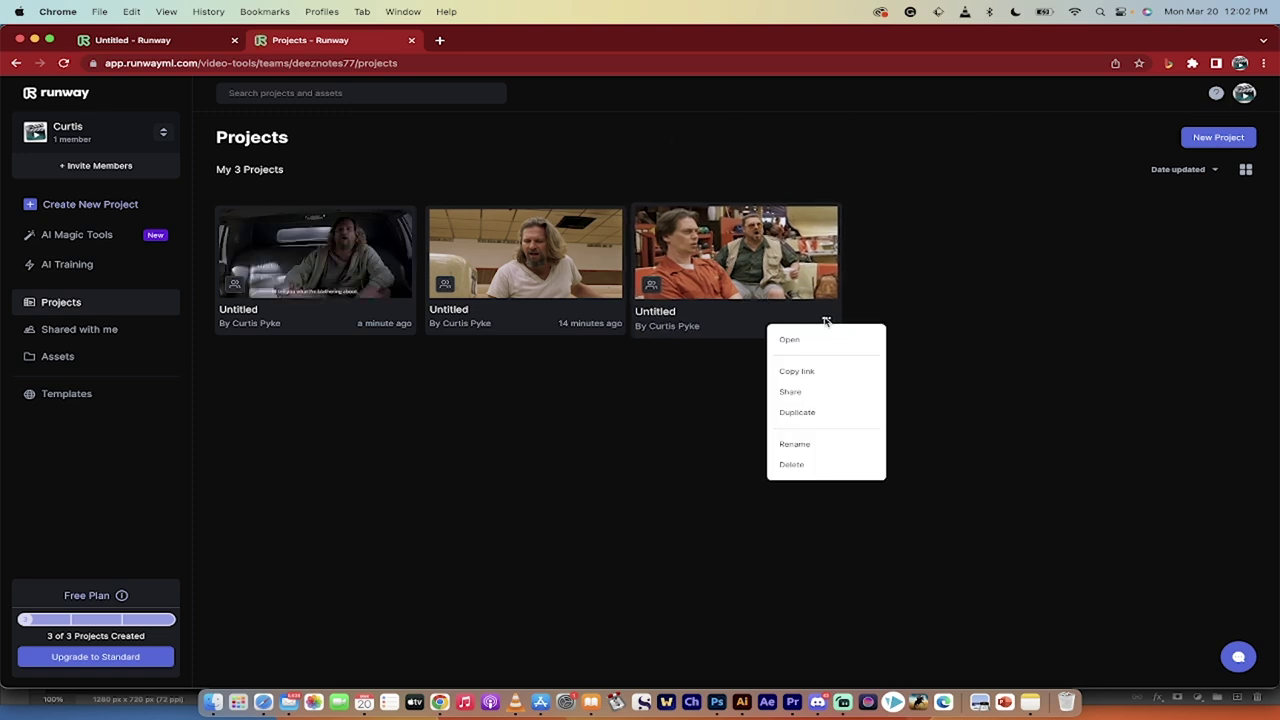
pyautogui.click(812, 467)
pyautogui.click(696, 410)
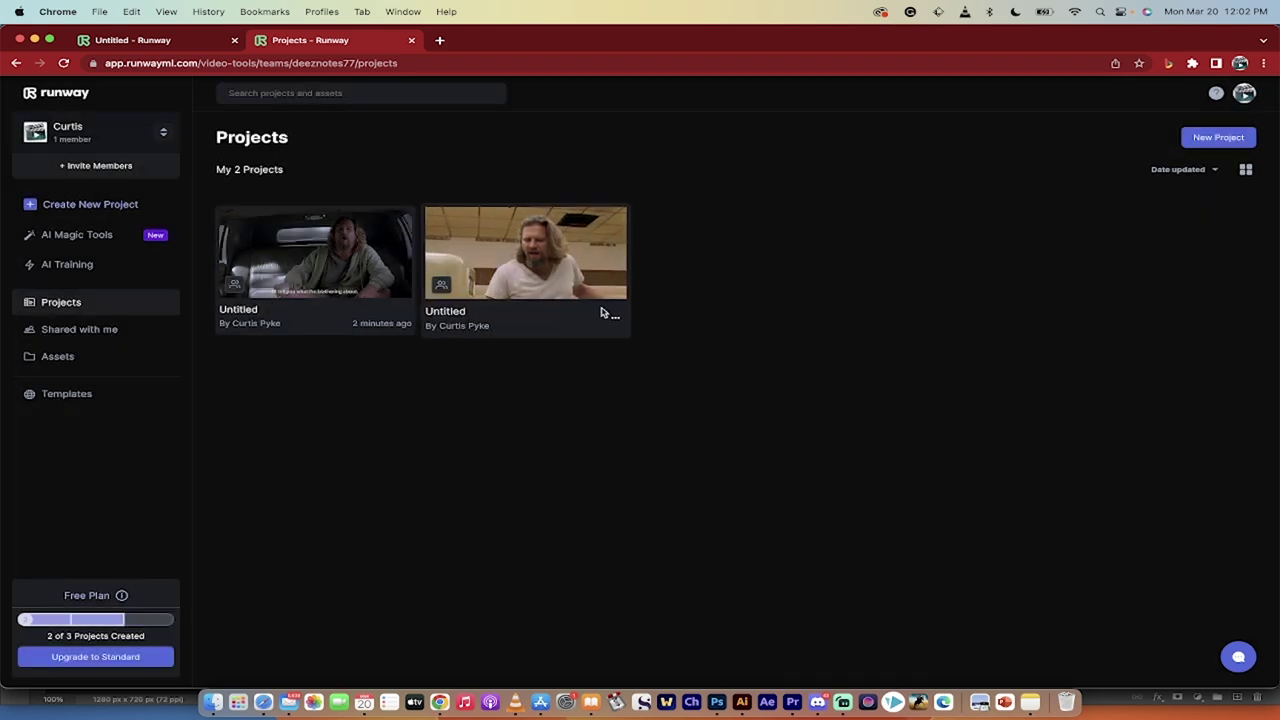
pyautogui.click(615, 319)
pyautogui.click(620, 466)
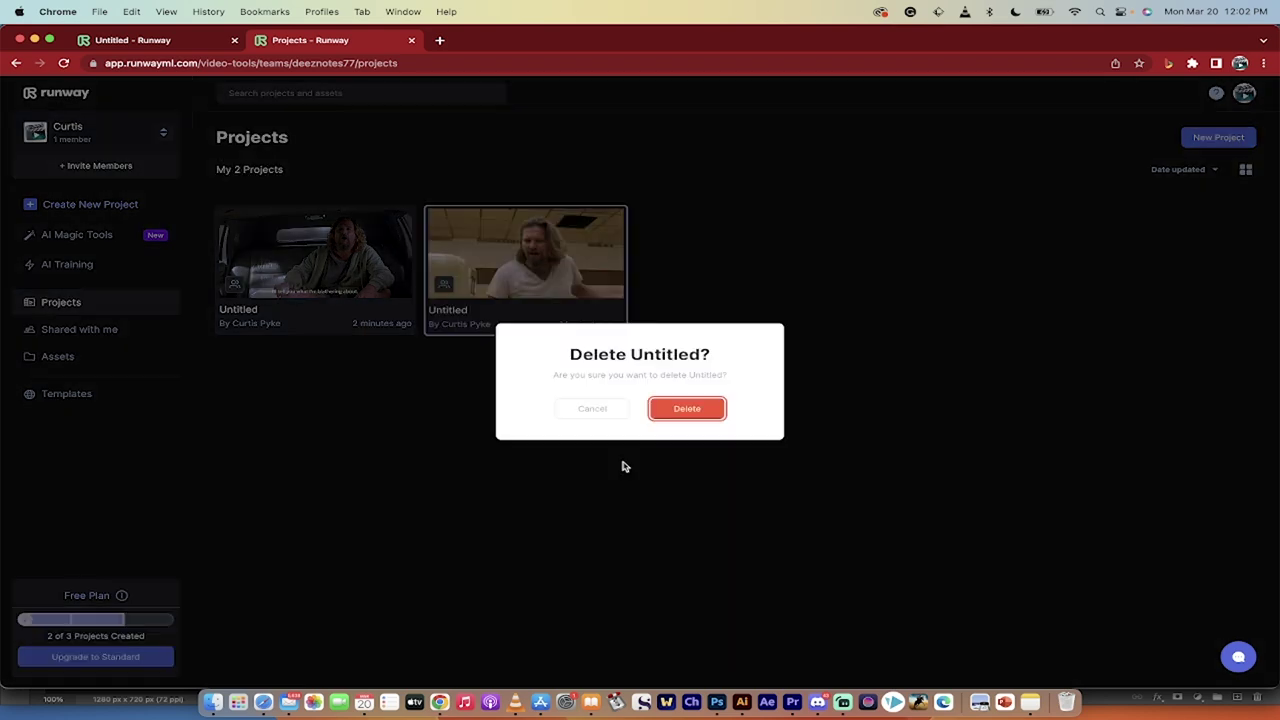
pyautogui.click(688, 408)
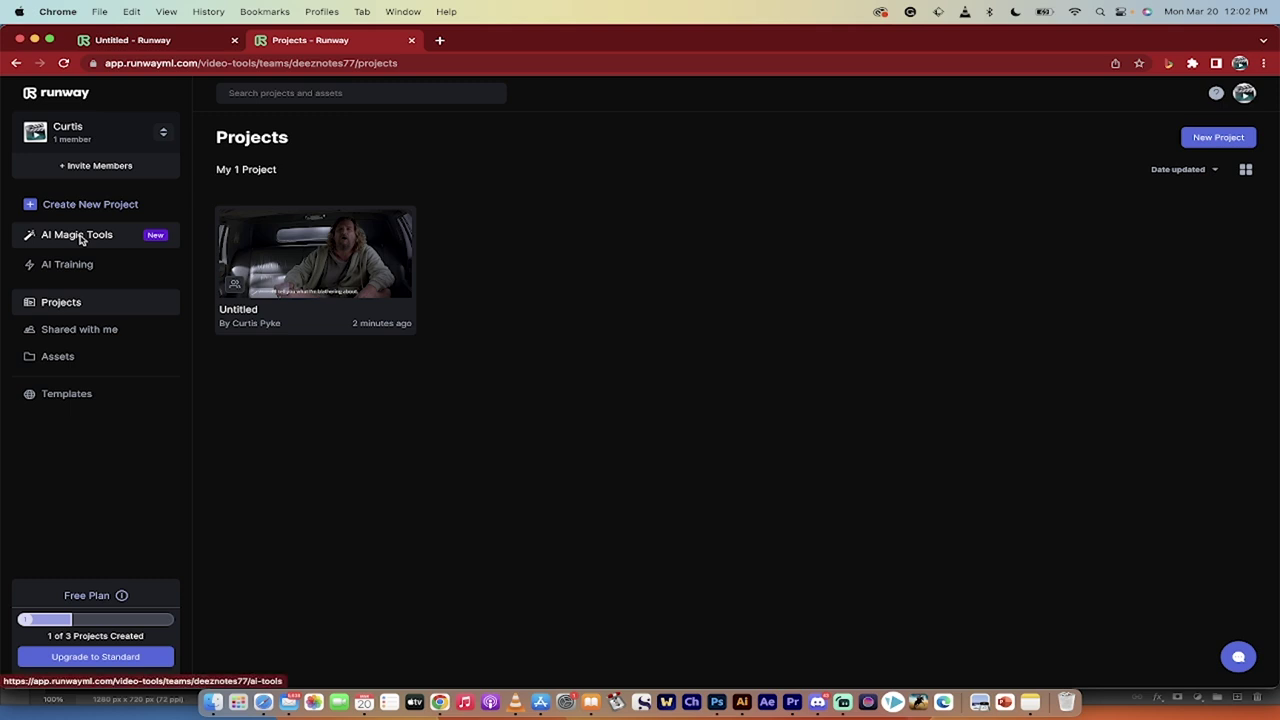
# Browse the AI Magic Tools grid and choose Generate Subtitles
pyautogui.click(78, 235)
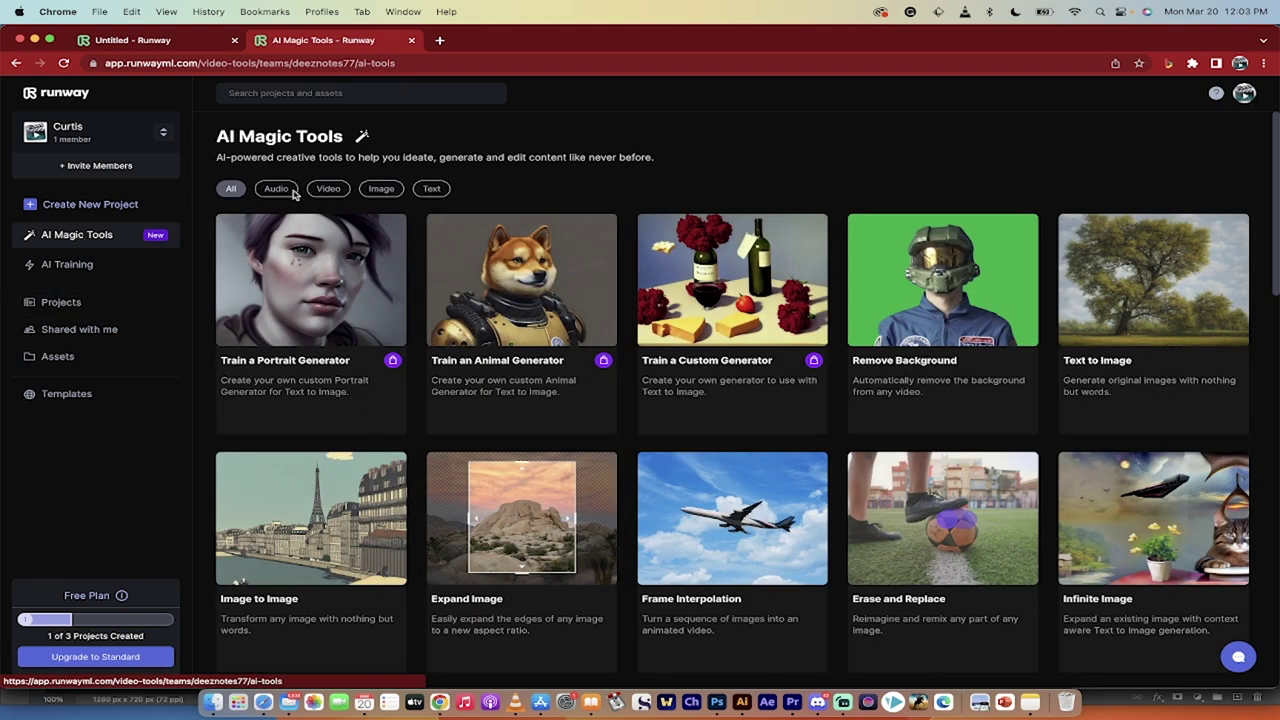
pyautogui.scroll(-3, 880, 430)
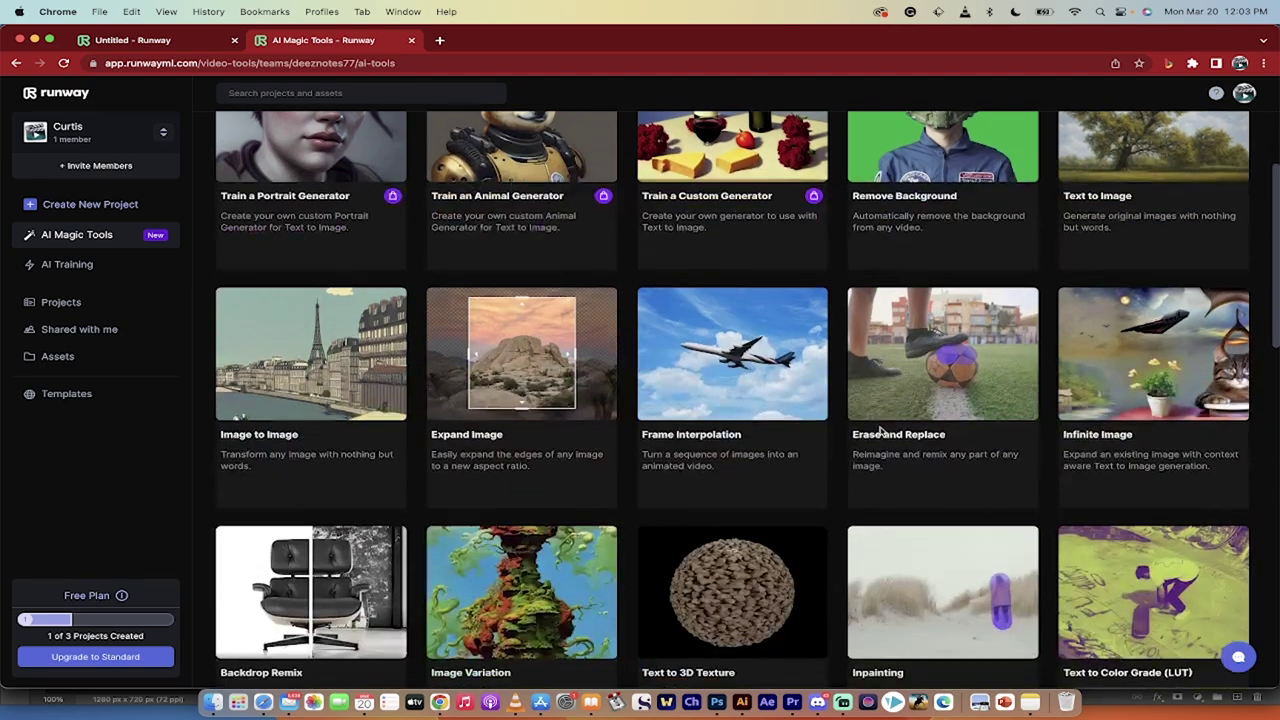
pyautogui.scroll(-3, 845, 445)
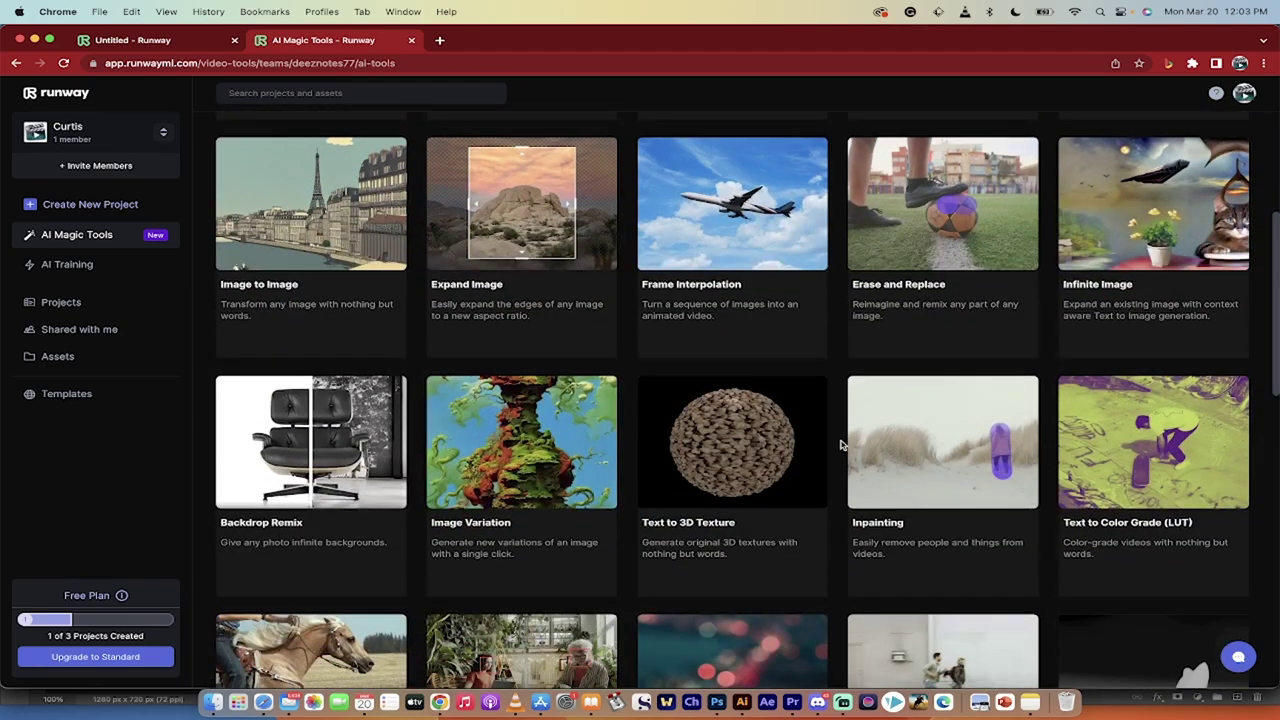
pyautogui.scroll(4, 843, 445)
pyautogui.scroll(-8, 843, 445)
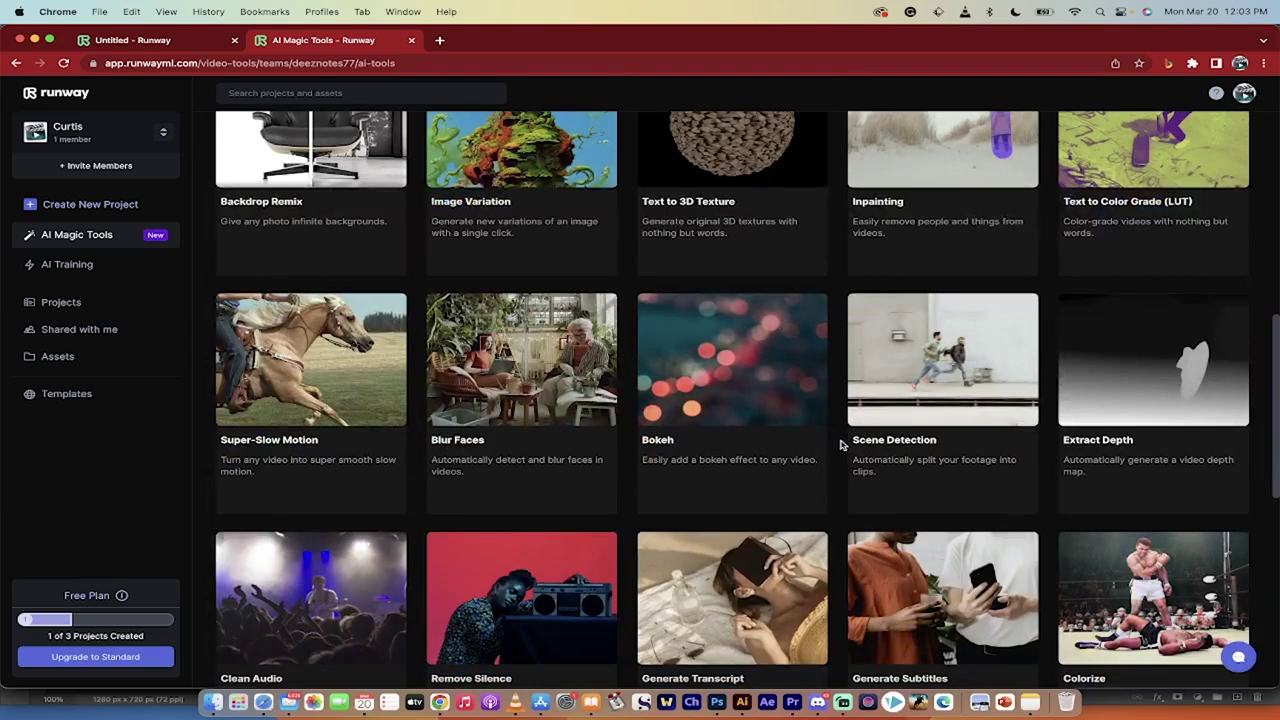
pyautogui.scroll(-4, 843, 445)
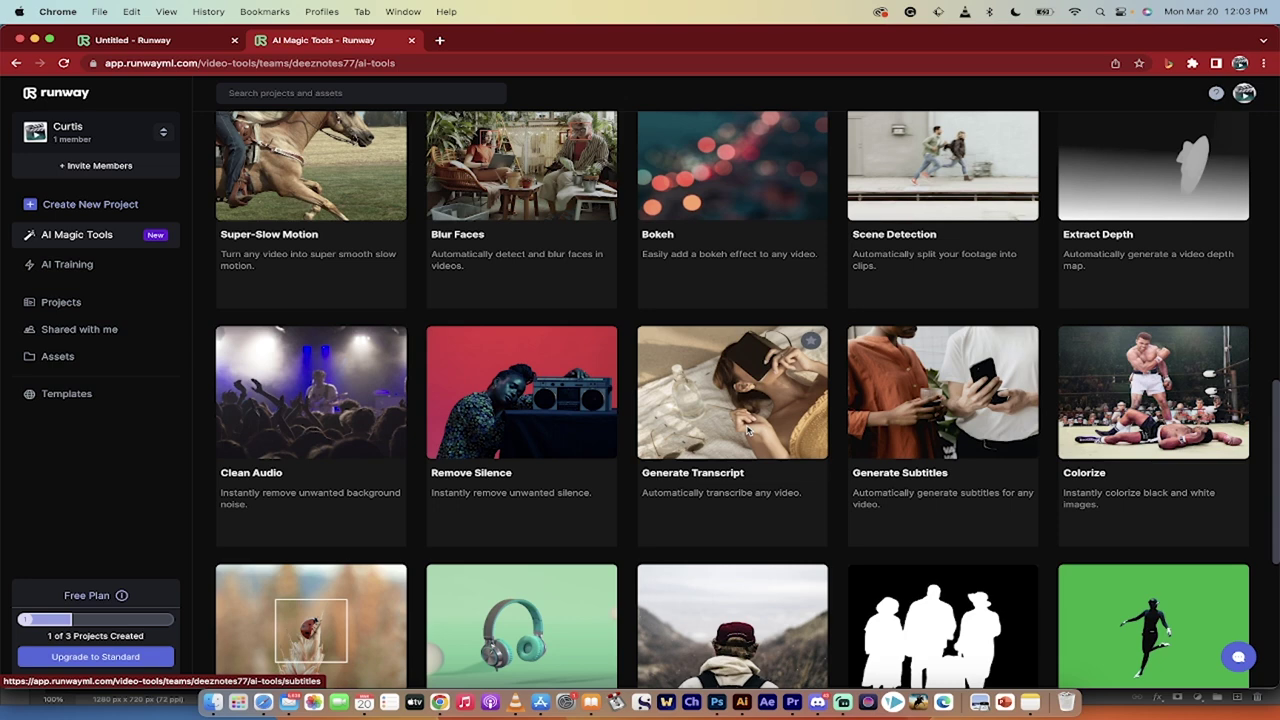
pyautogui.click(906, 433)
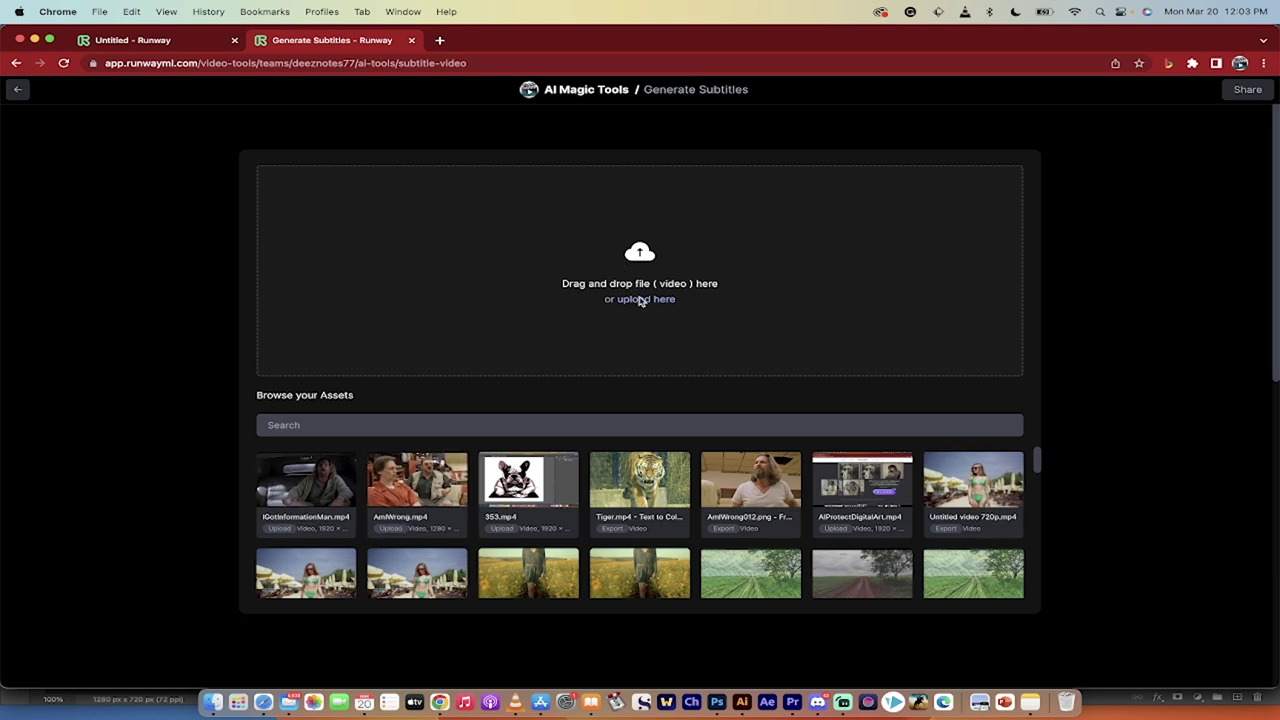
# Drag IGotInformationMan.mp4 from the Roto Funny Vids Finder folder into Generate Subtitles
pyautogui.click(209, 705)
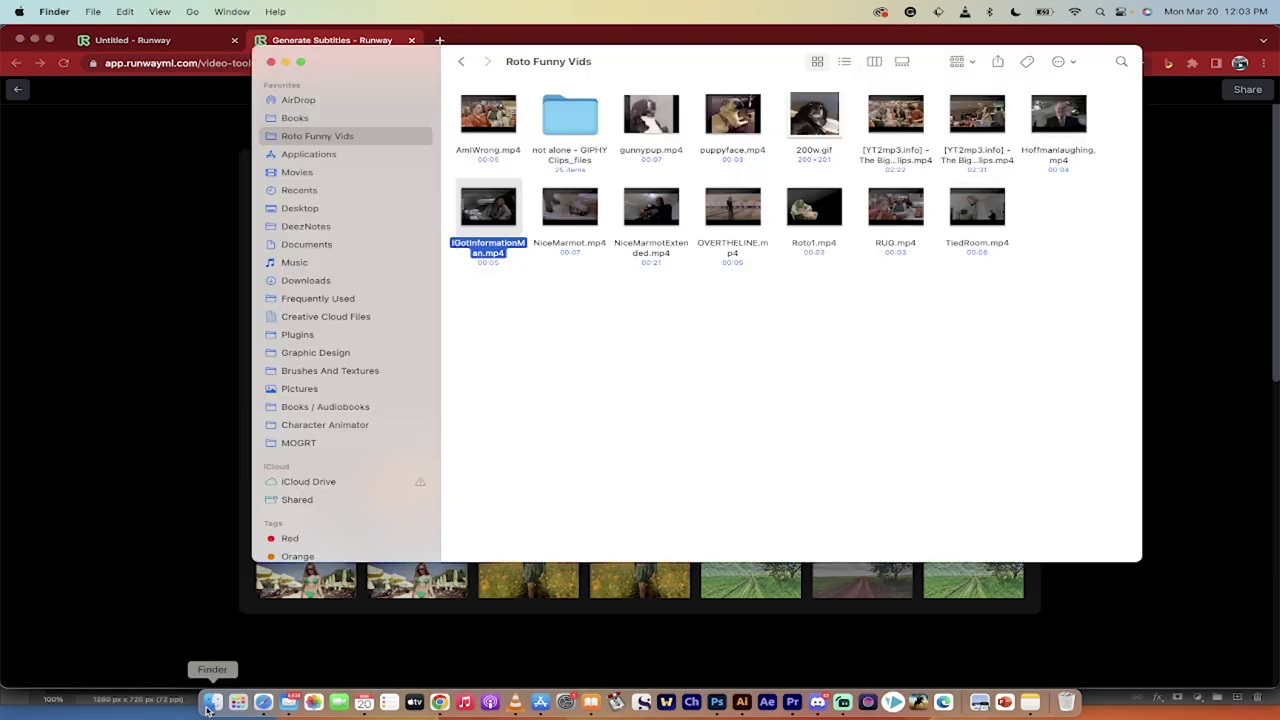
pyautogui.moveTo(478, 252); pyautogui.dragTo(586, 297)
pyautogui.press('super+Tab')
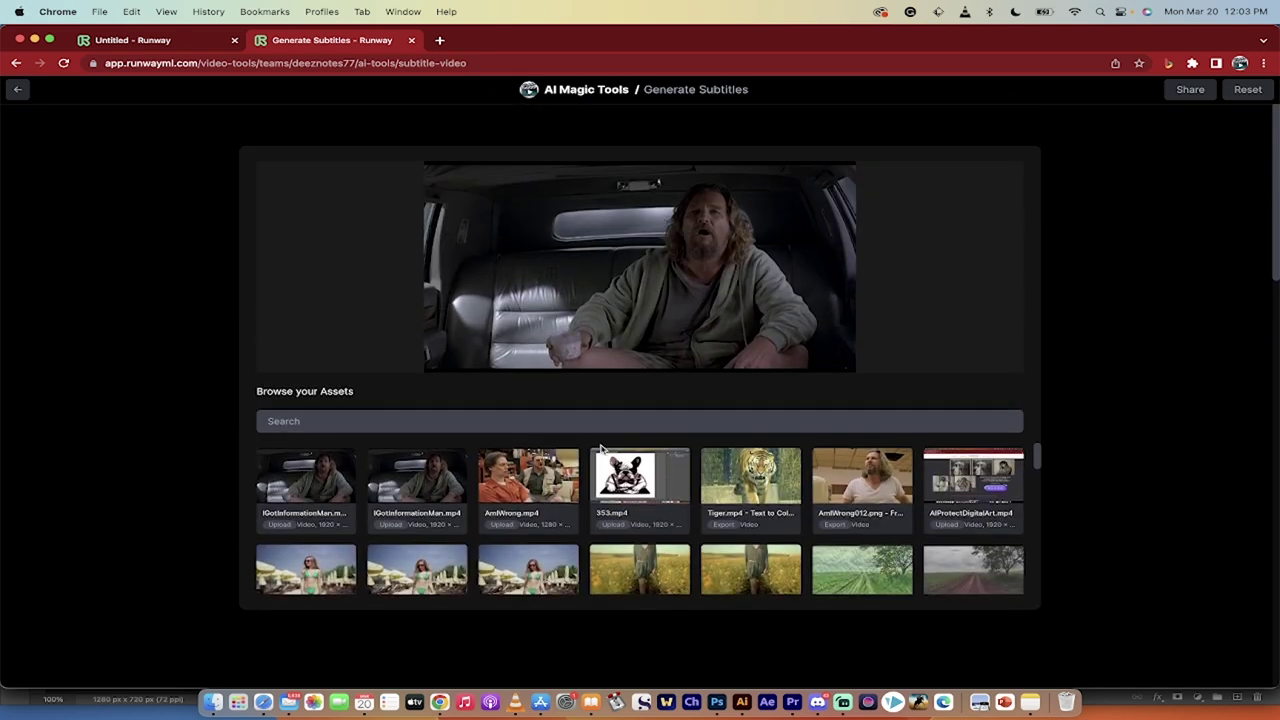
# Scroll the asset browser to confirm the Lebowski clip is loaded with English selected
pyautogui.scroll(-5, 637, 529)
pyautogui.scroll(-10, 637, 529)
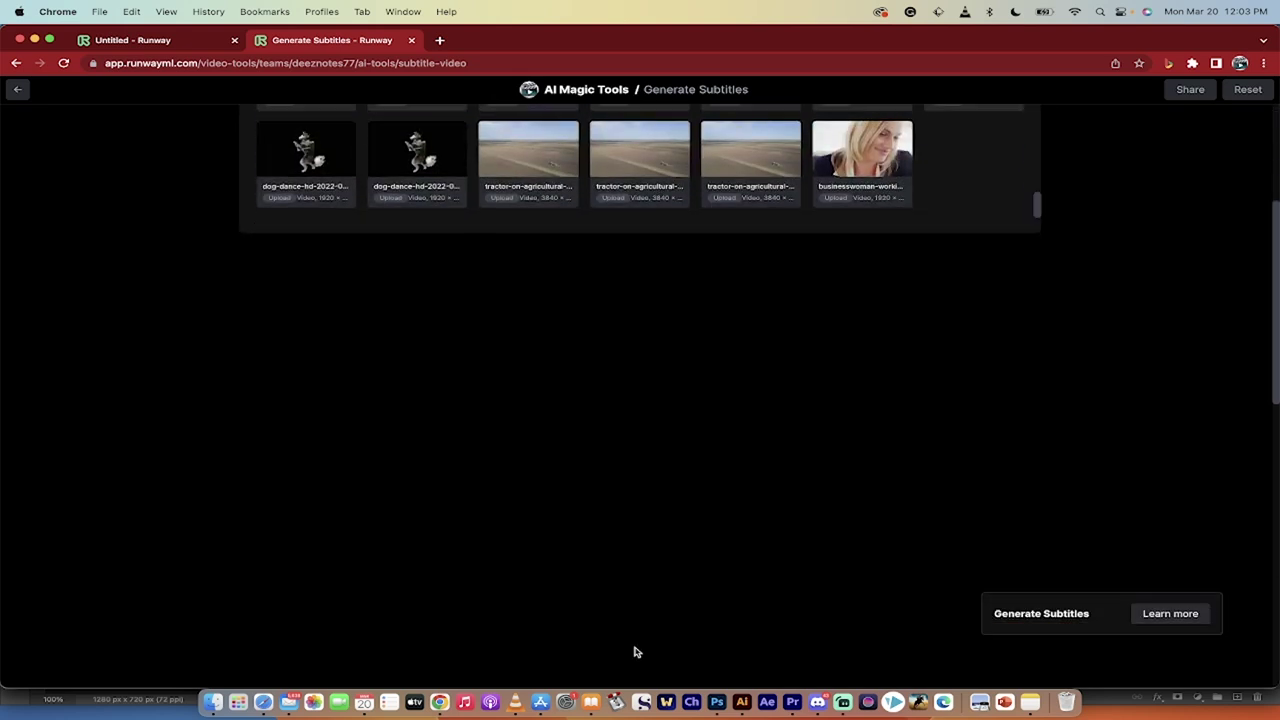
pyautogui.scroll(2, 634, 652)
pyautogui.scroll(6, 673, 514)
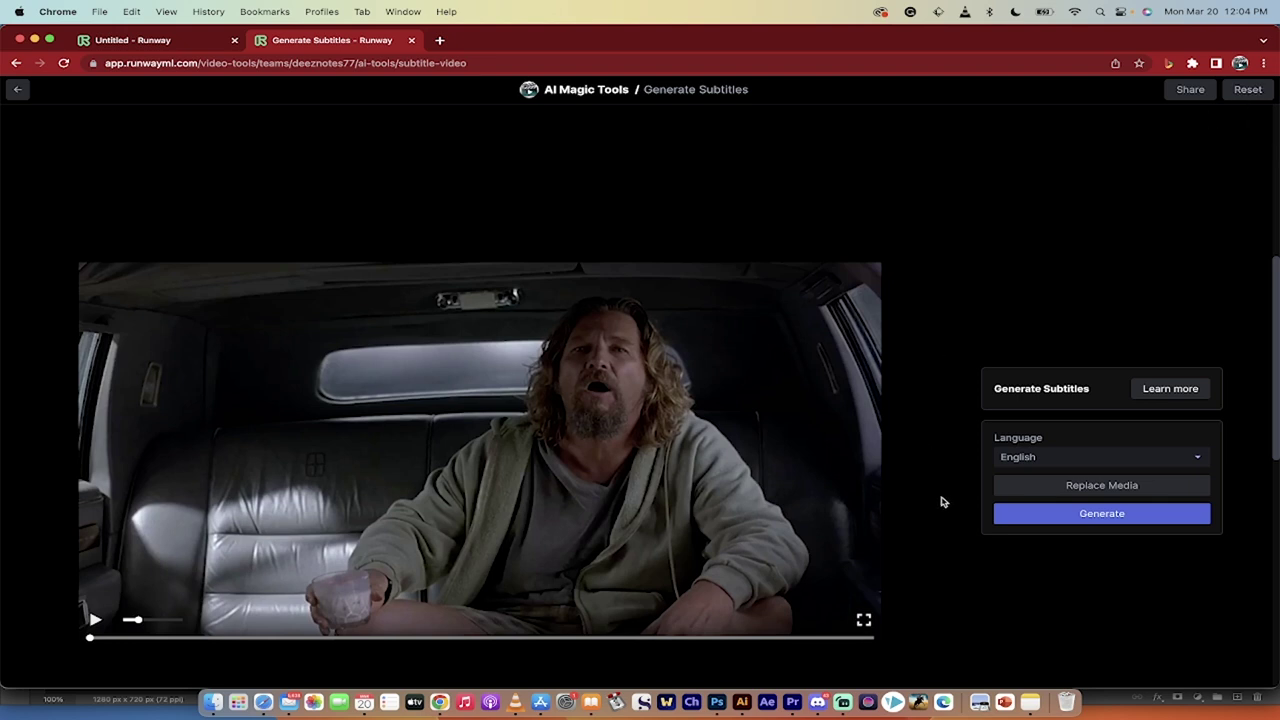
# Generate English subtitles for the limo clip
pyautogui.click(1035, 516)
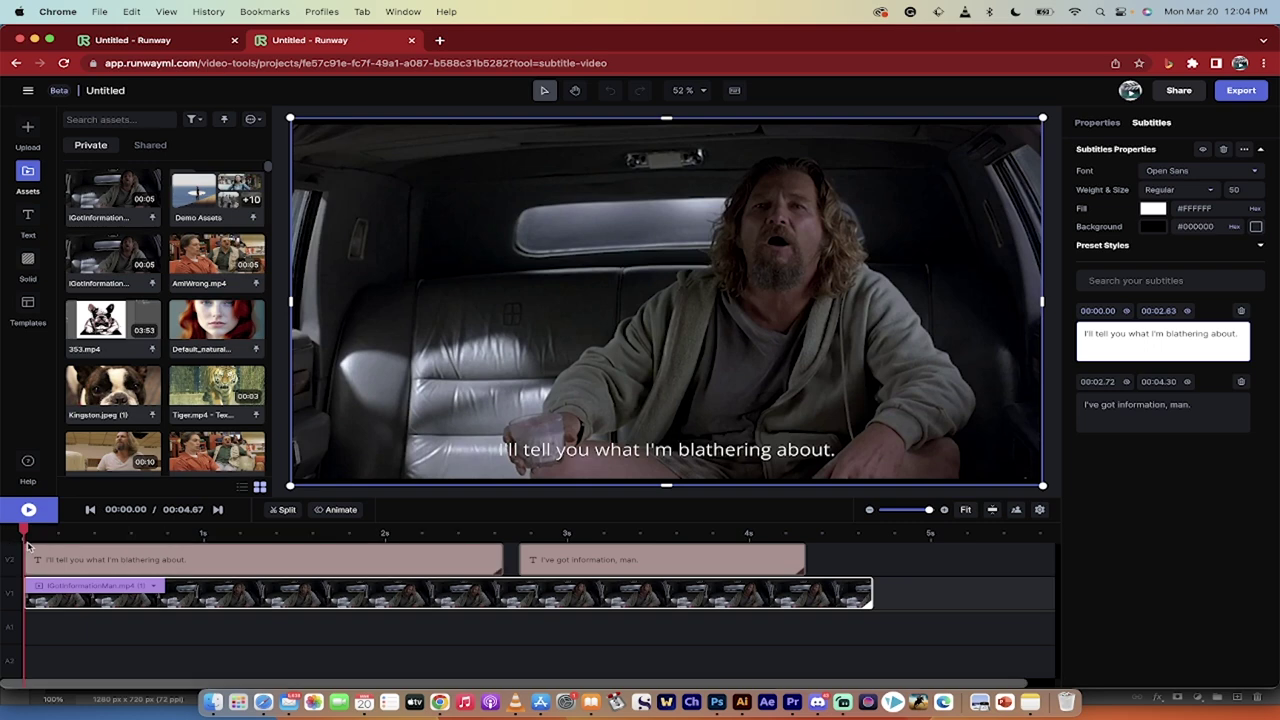
# Play the clip to review the generated subtitles, then return to the start
pyautogui.press('space')
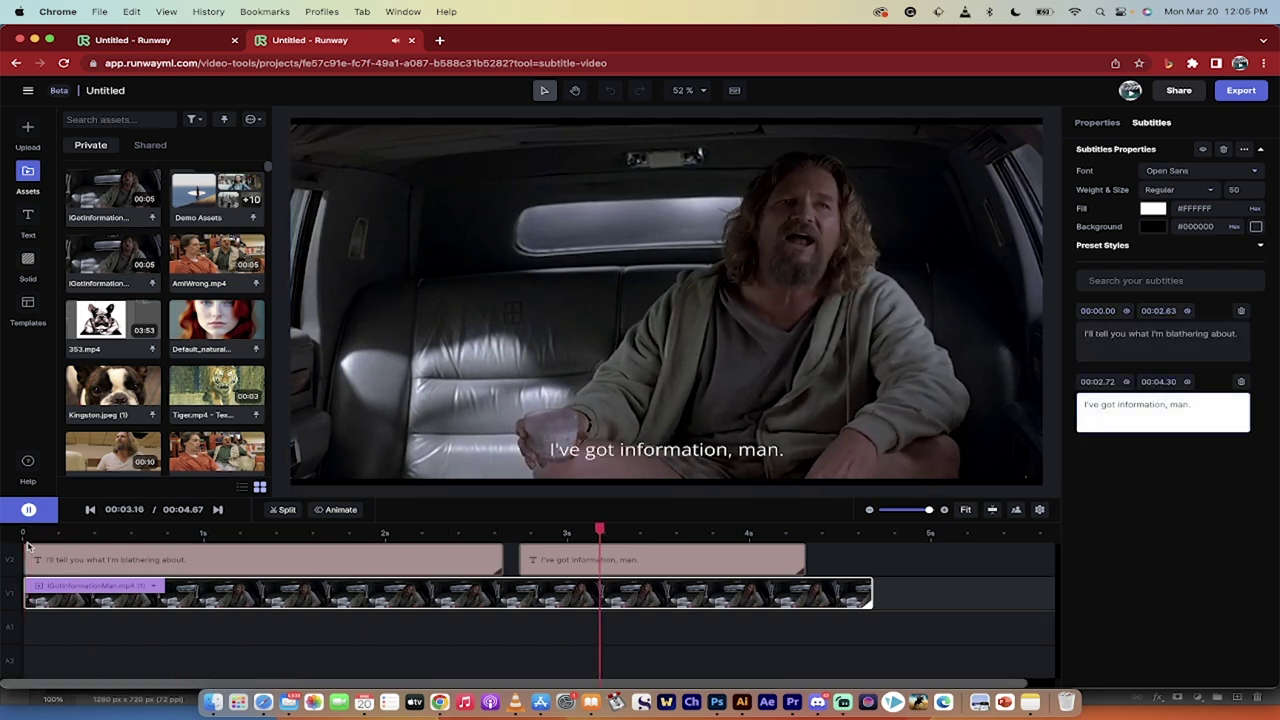
pyautogui.click(60, 595)
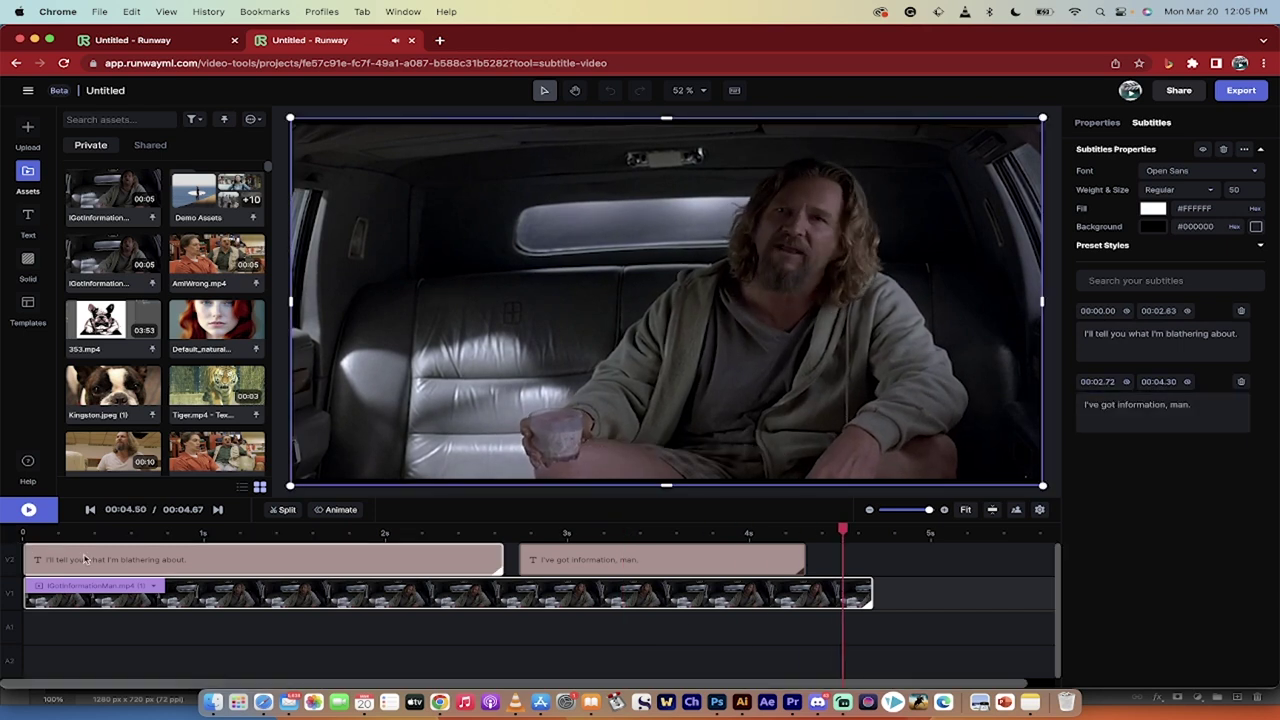
pyautogui.moveTo(206, 527); pyautogui.dragTo(24, 528)
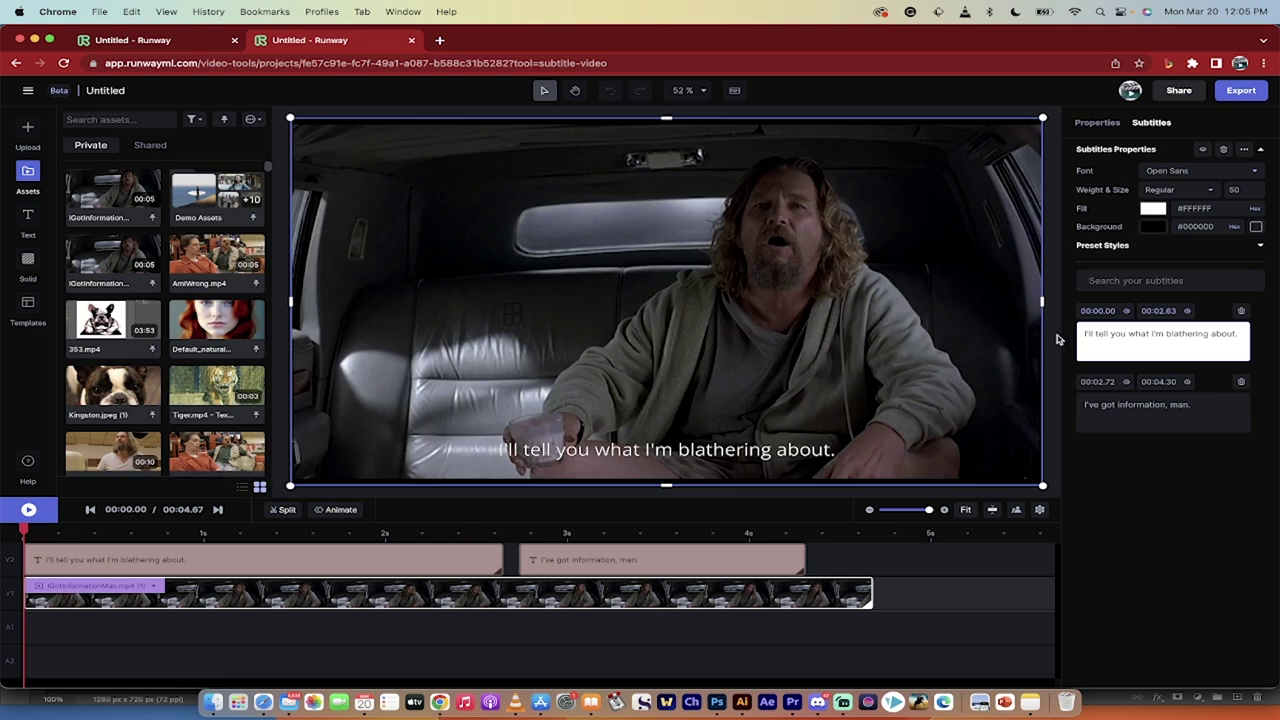
# Change 'blathering' to 'blabbing' in the first subtitle and set its end to 00:02.60
pyautogui.click(1165, 341)
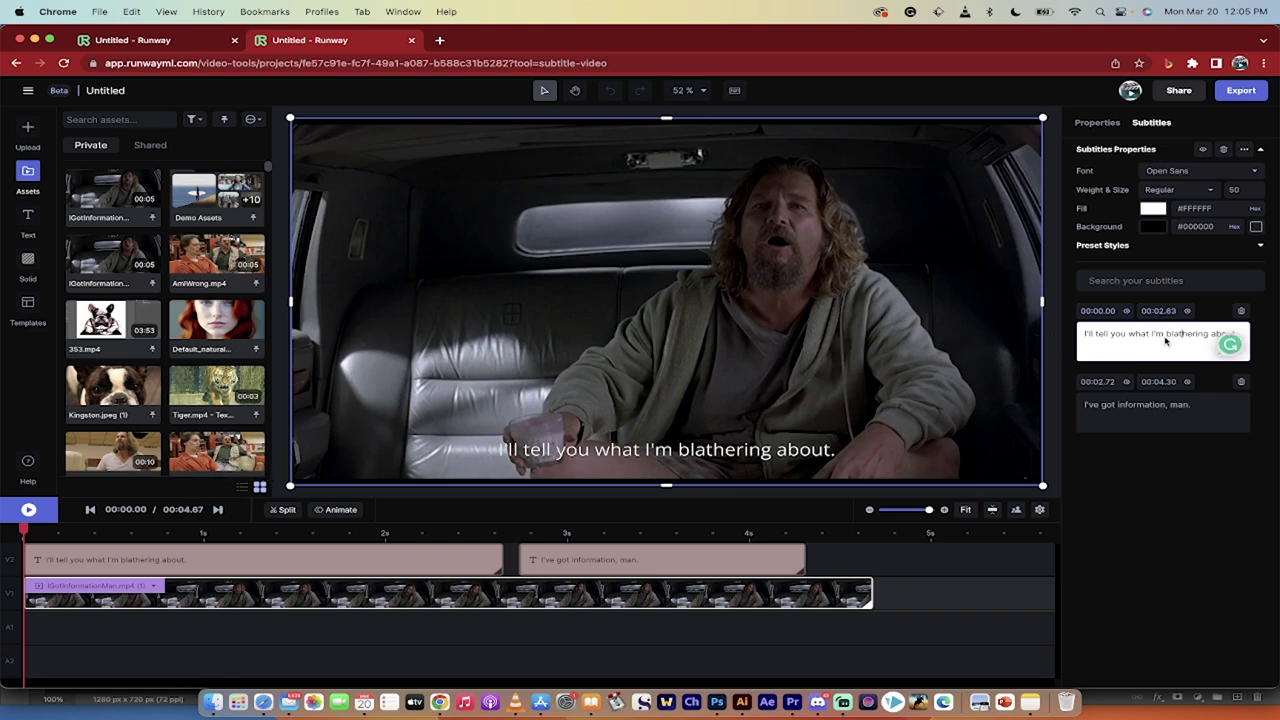
pyautogui.moveTo(1211, 338); pyautogui.dragTo(1187, 337)
pyautogui.write('bl')
pyautogui.press('BackSpace')
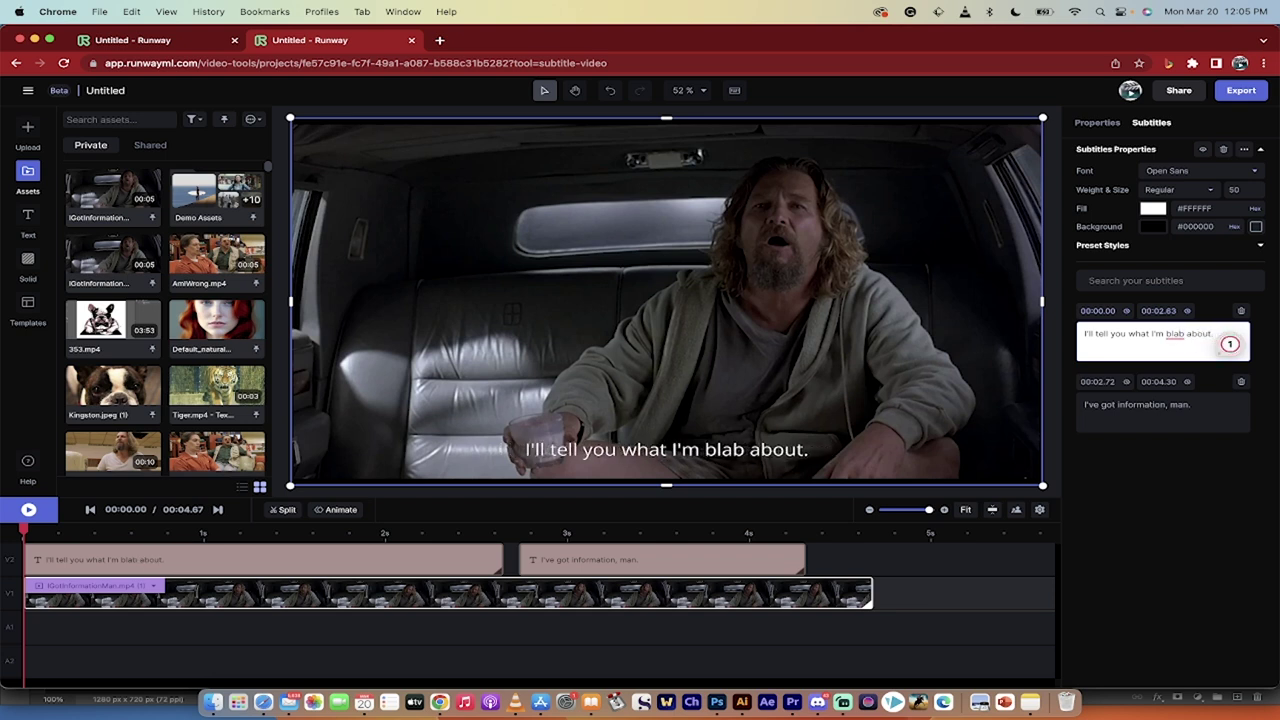
pyautogui.write('bing')
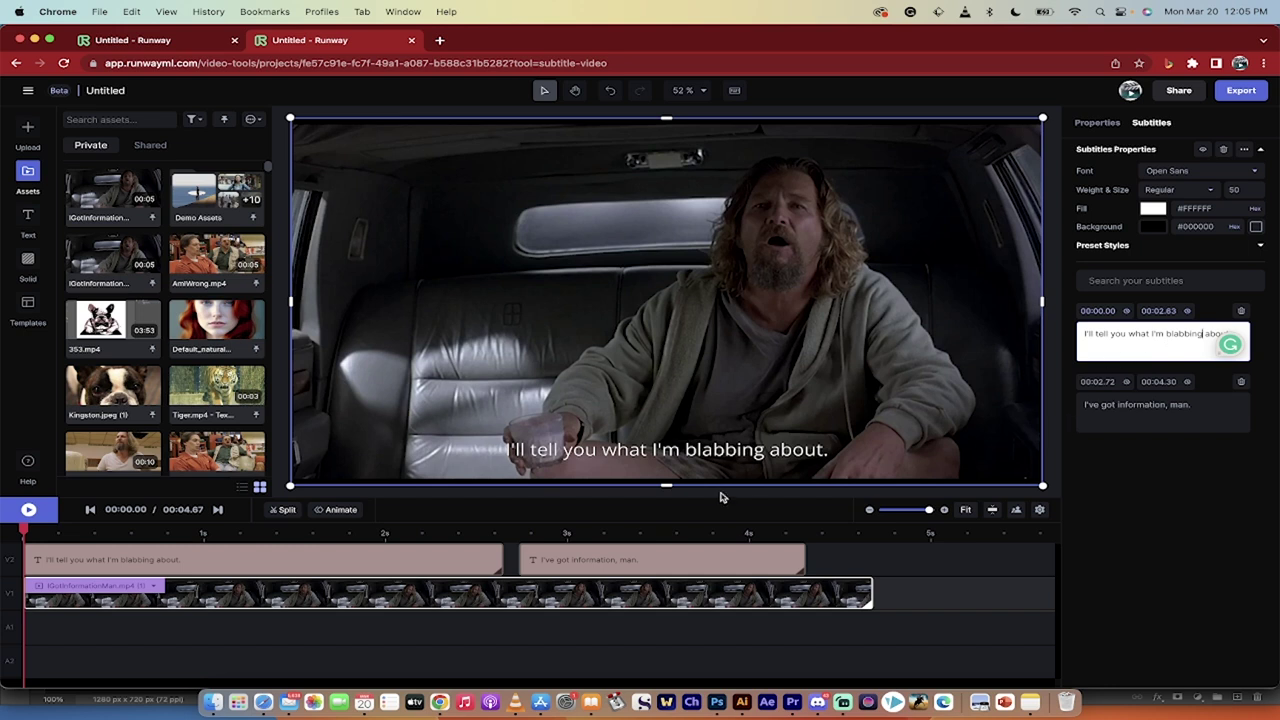
pyautogui.click(24, 530)
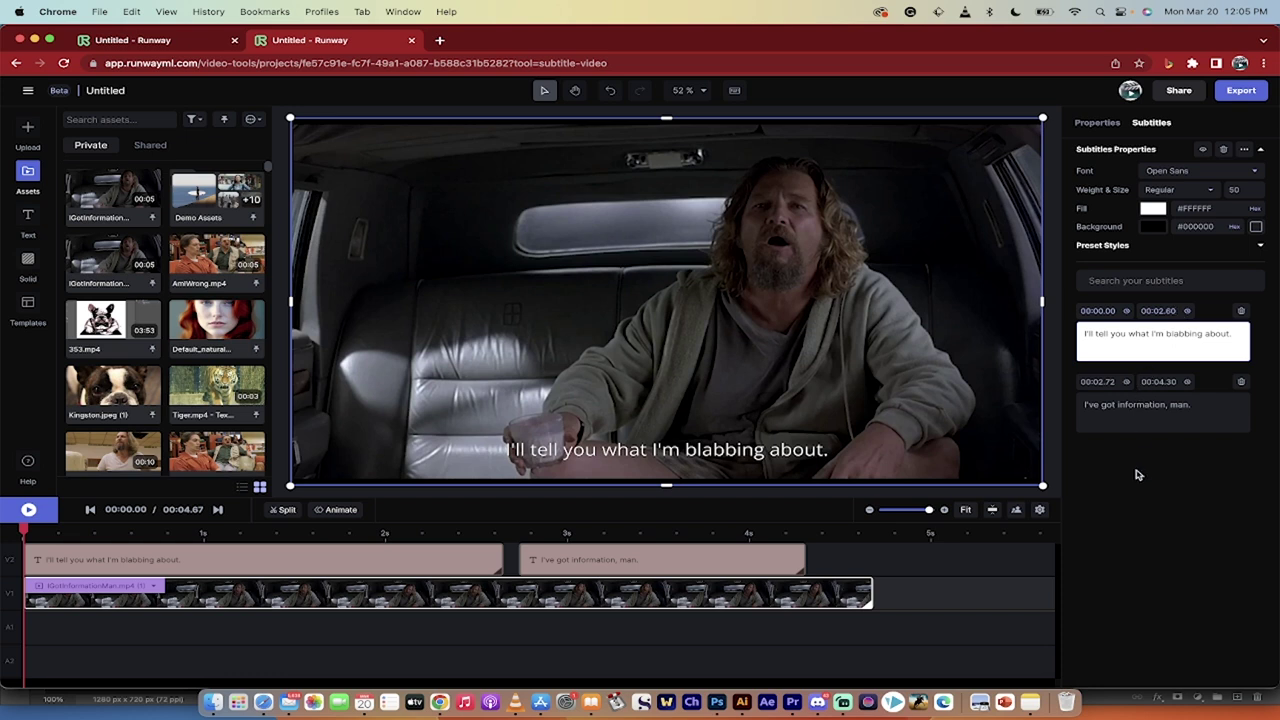
pyautogui.click(1175, 311)
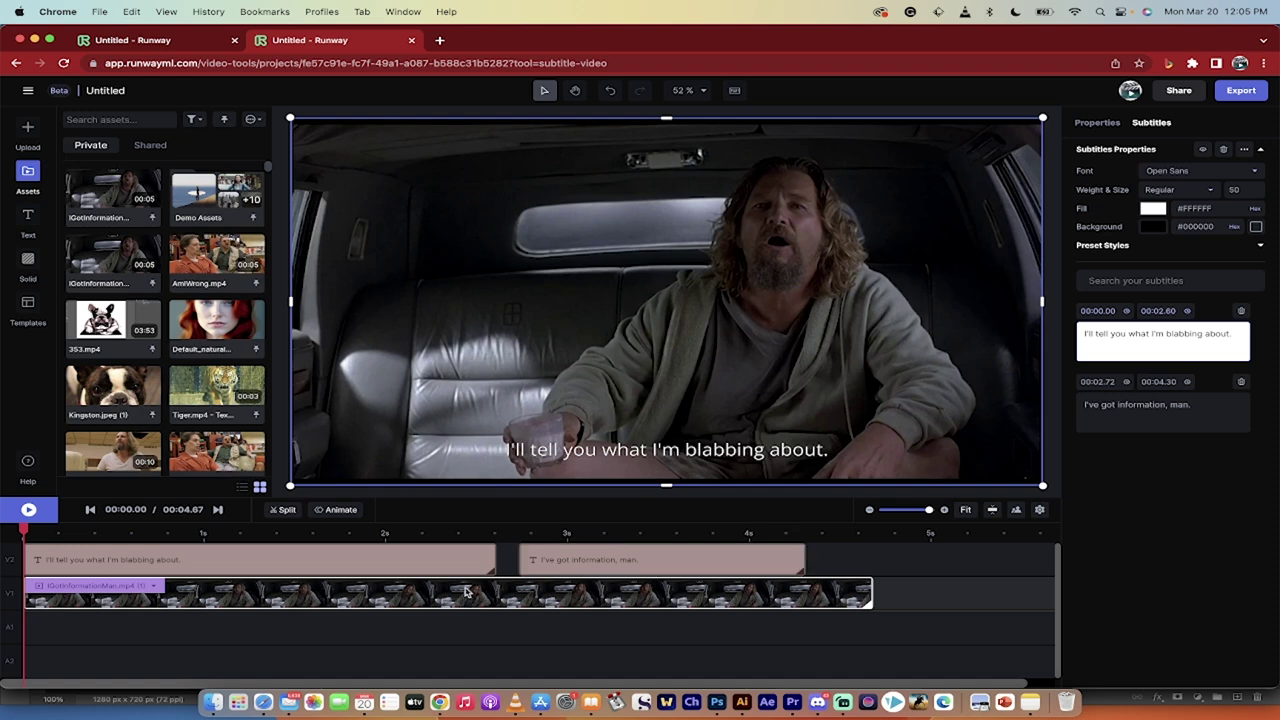
# Move the second subtitle to span 00:02.79–00:04.37 and open the subtitle properties
pyautogui.click(553, 560)
pyautogui.moveTo(576, 560); pyautogui.dragTo(591, 556)
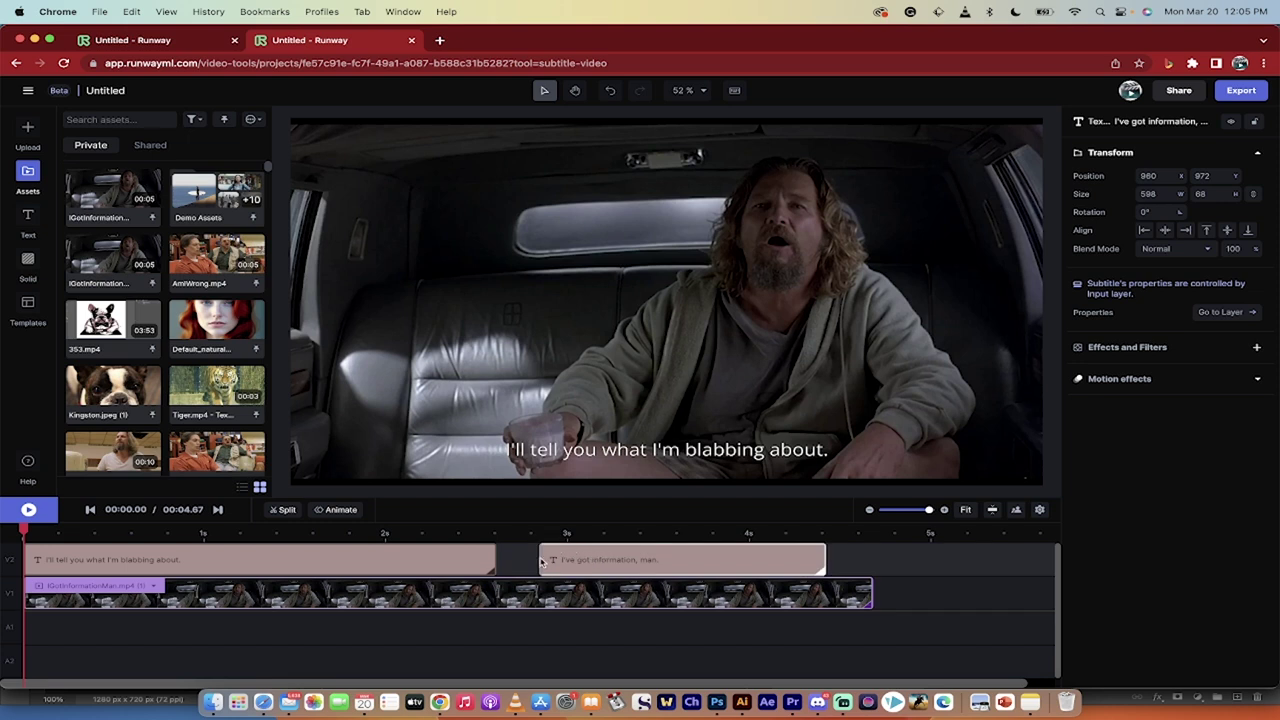
pyautogui.click(766, 533)
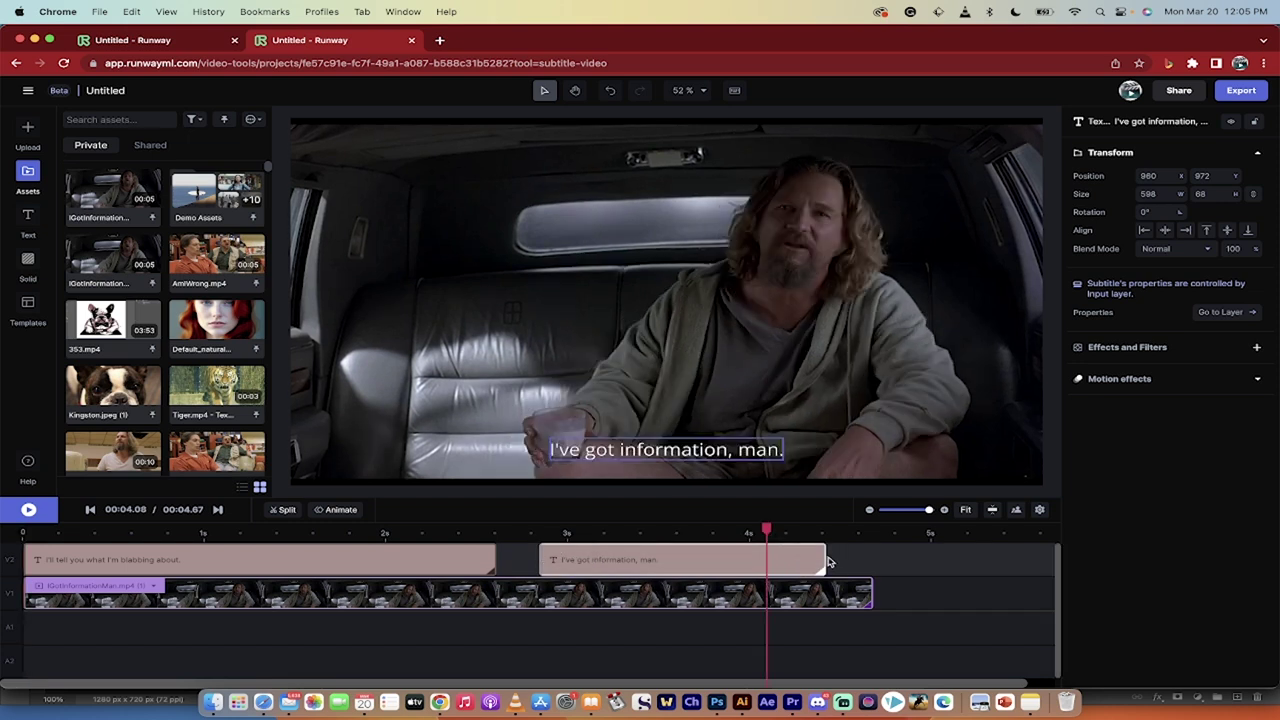
pyautogui.moveTo(826, 574)
pyautogui.mouseDown()
pyautogui.moveTo(802, 576)
pyautogui.moveTo(818, 574)
pyautogui.mouseUp()
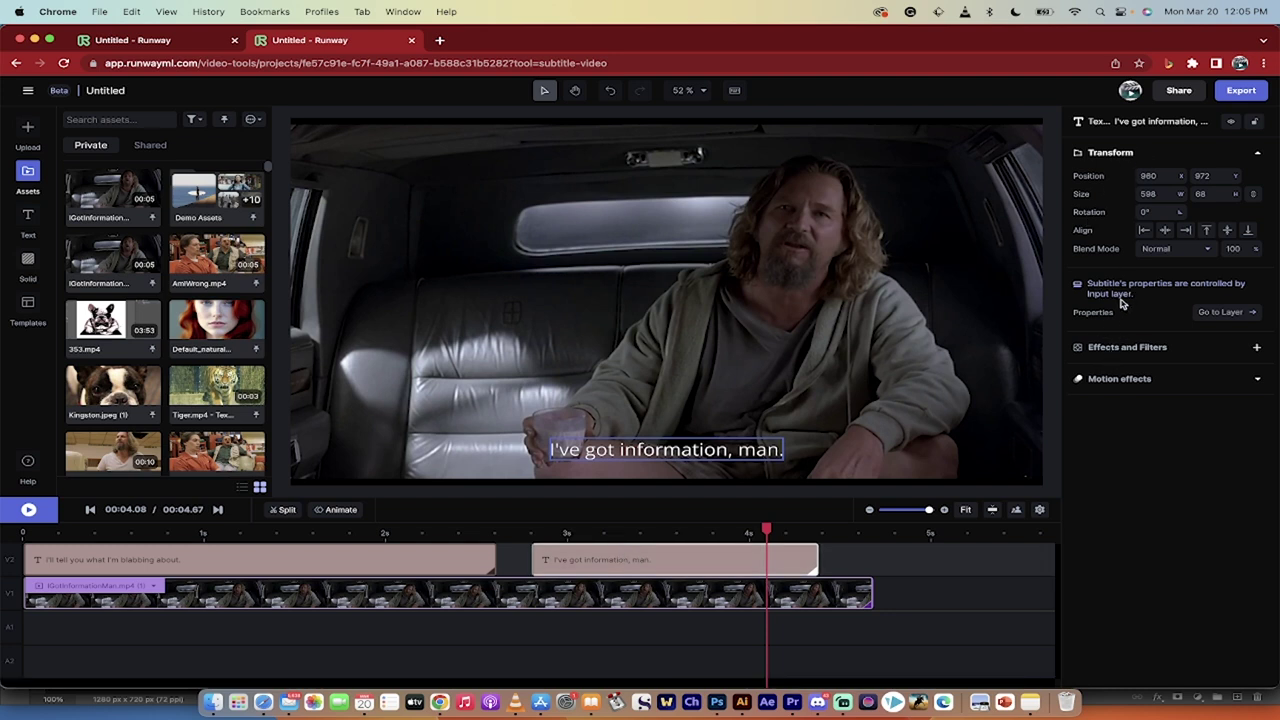
pyautogui.click(1222, 313)
pyautogui.click(655, 567)
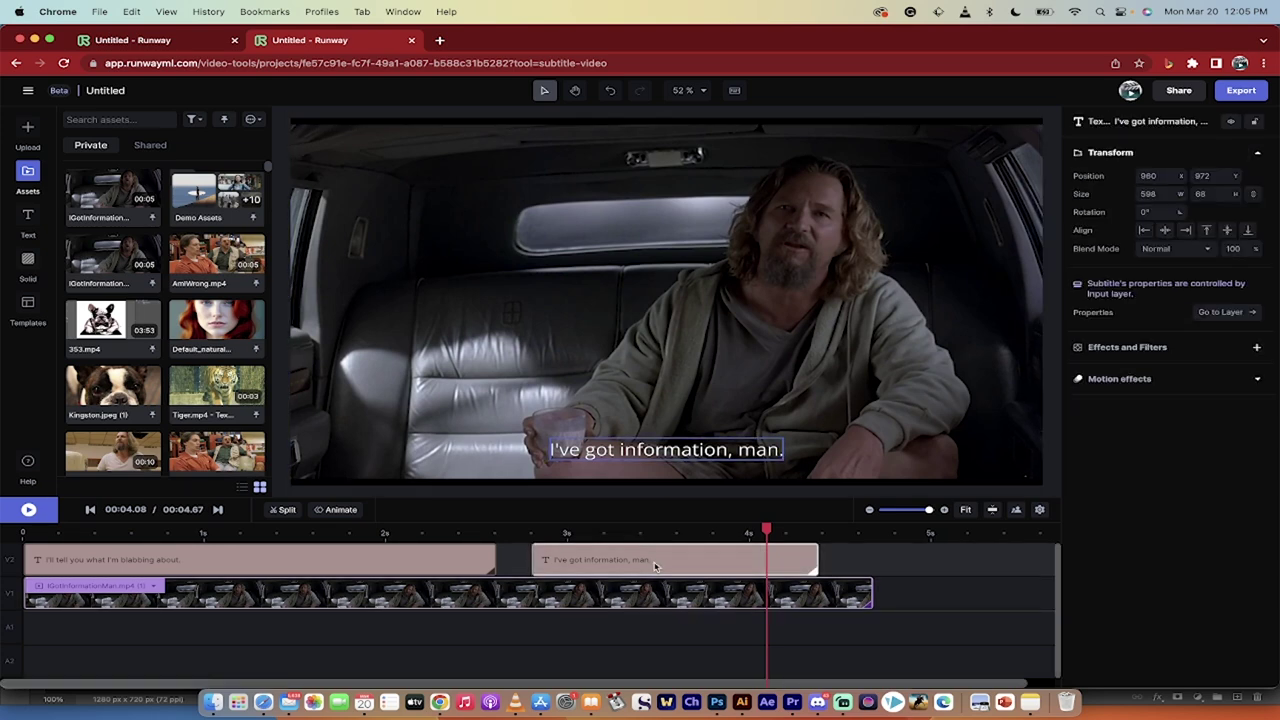
pyautogui.click(1220, 313)
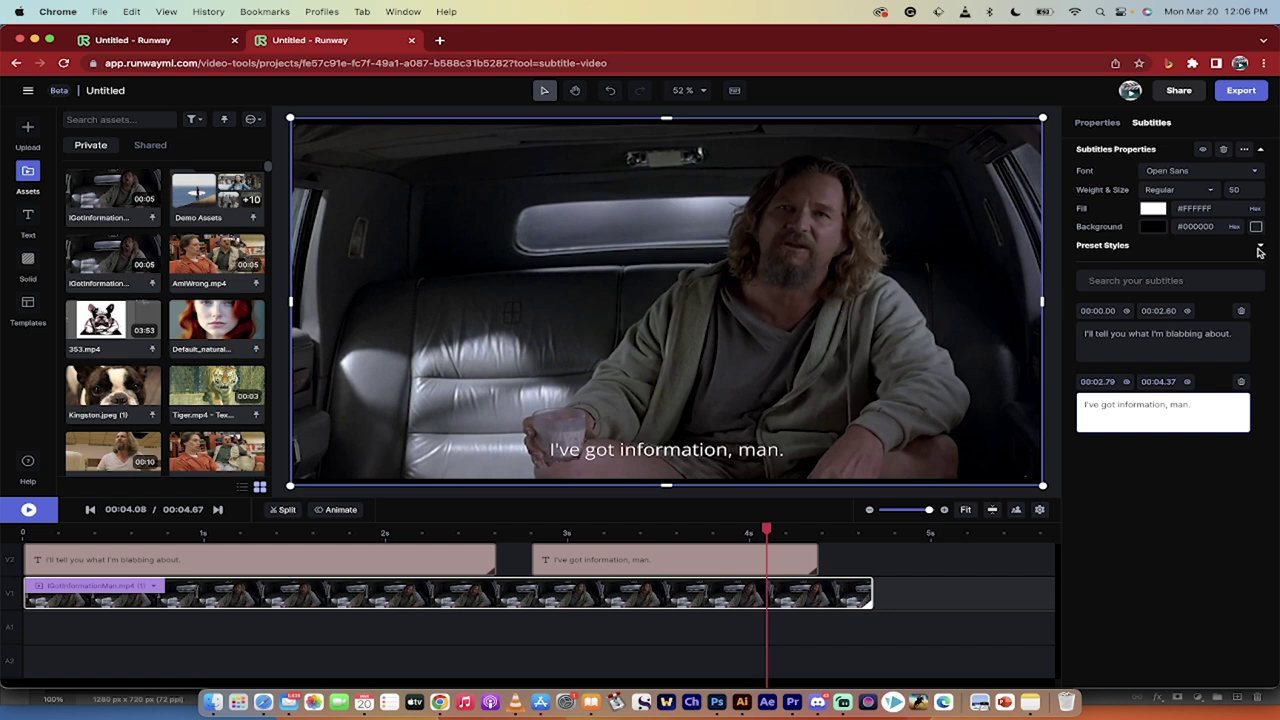
# Apply the yellow Roboto Mono preset style to the subtitles
pyautogui.click(1261, 249)
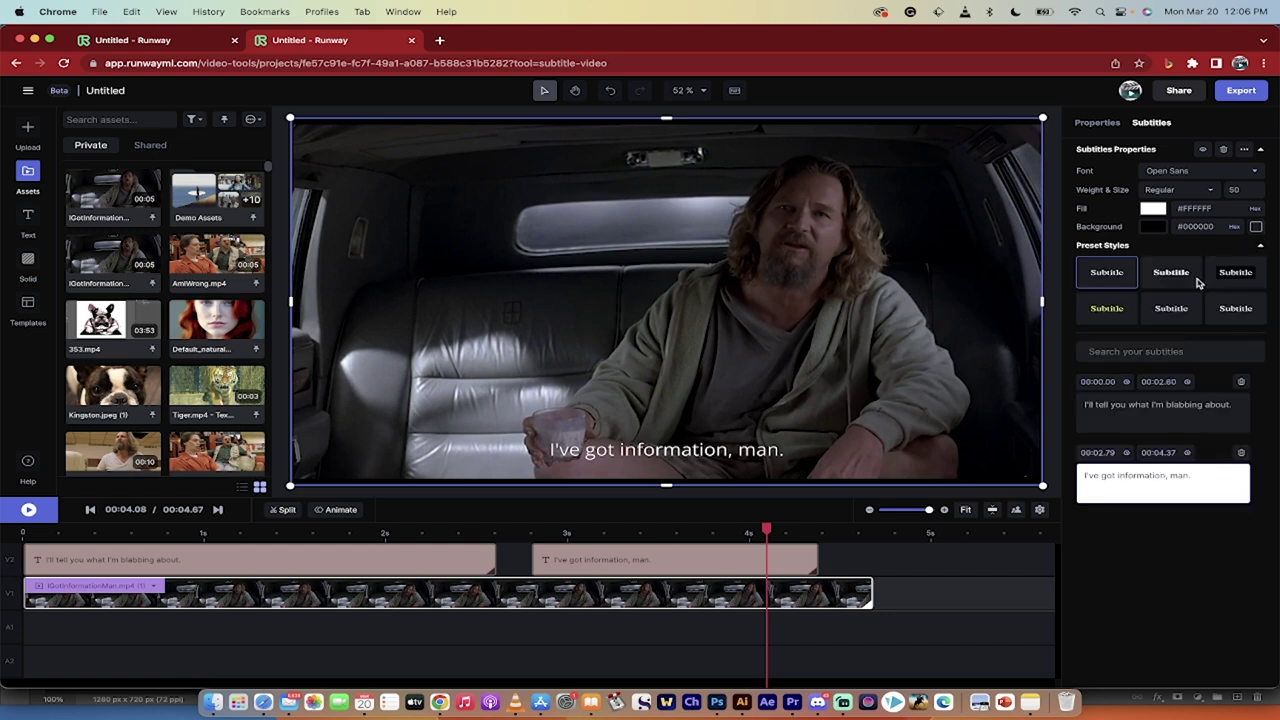
pyautogui.click(1238, 276)
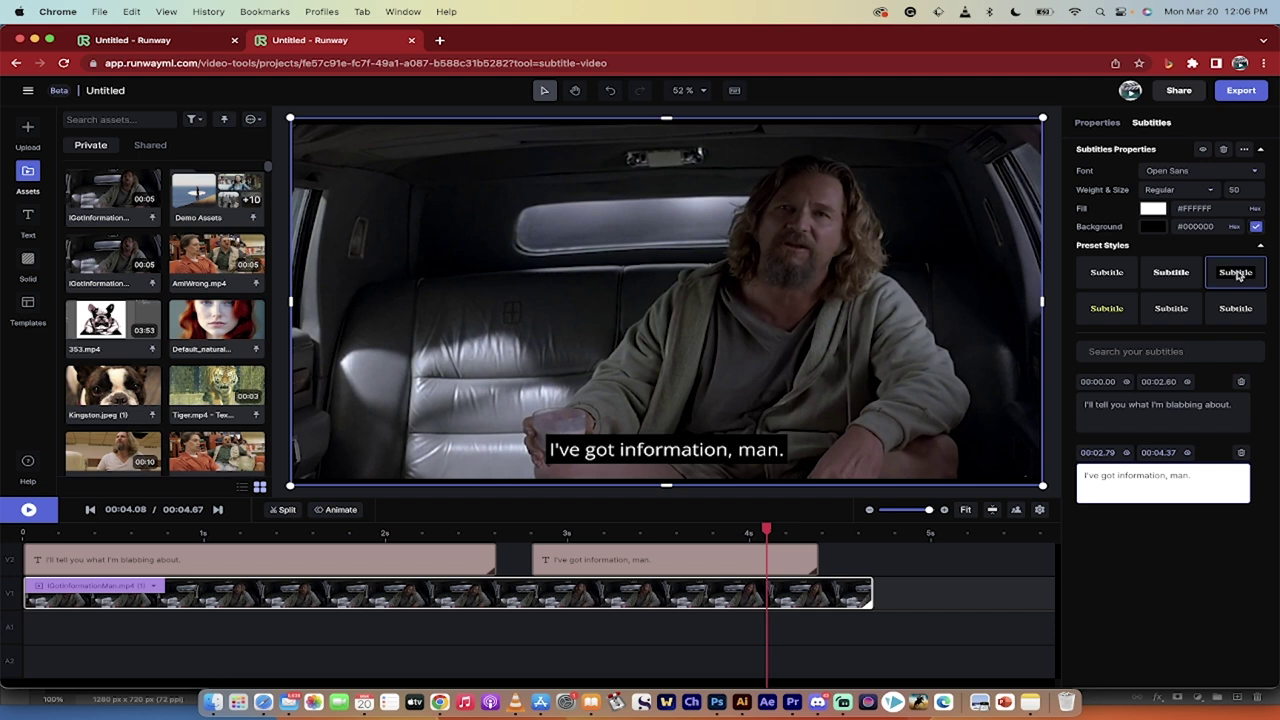
pyautogui.click(1110, 315)
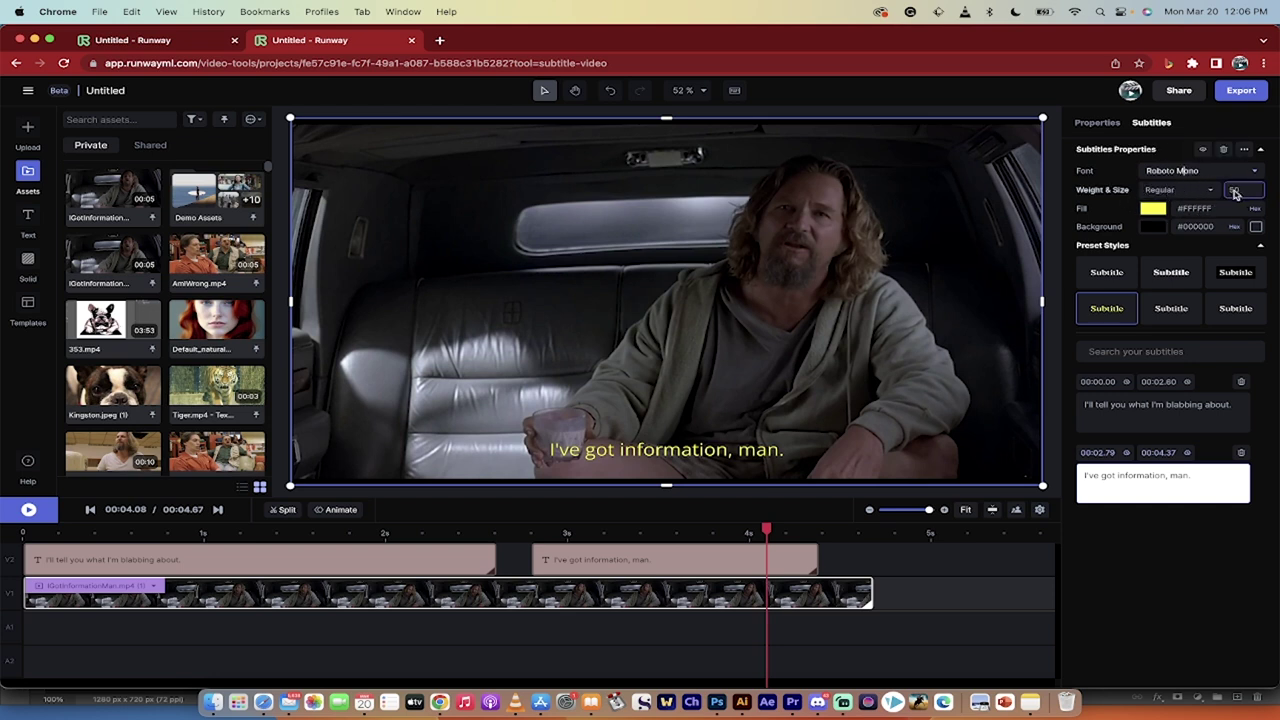
# Keep the Regular weight and open export settings at 720p MP4
pyautogui.click(1201, 196)
pyautogui.click(1078, 205)
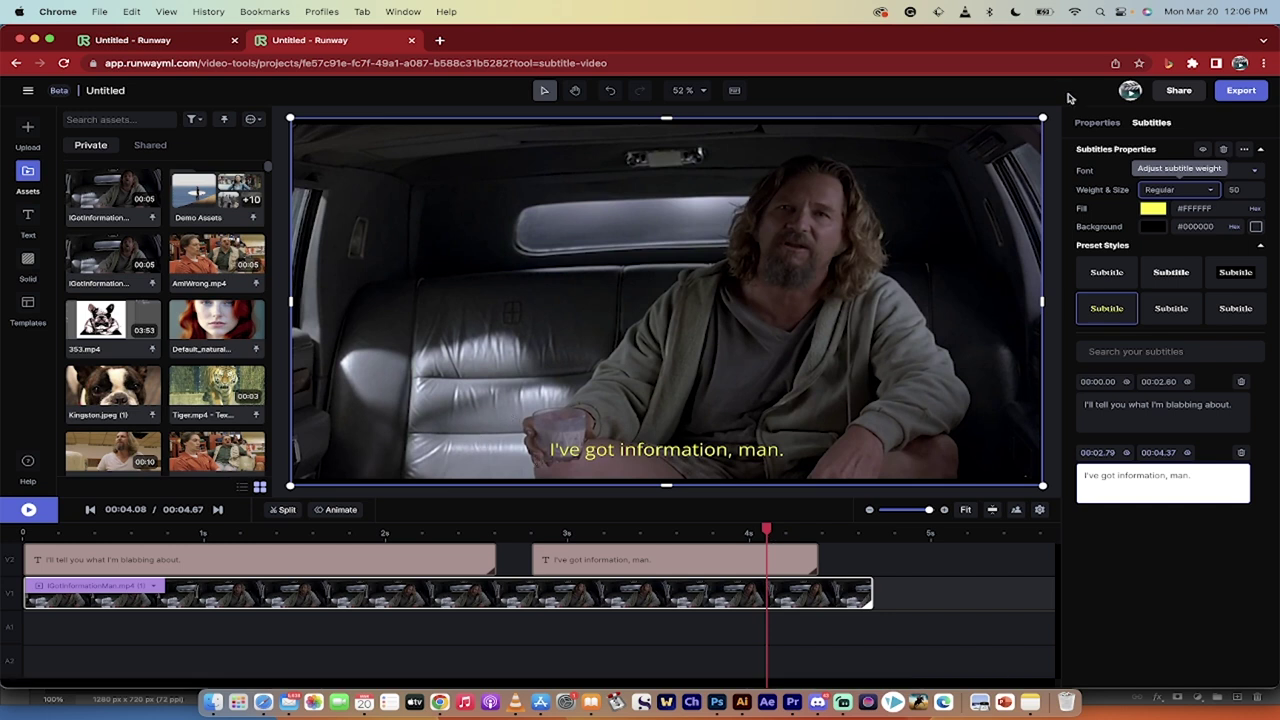
pyautogui.click(1238, 98)
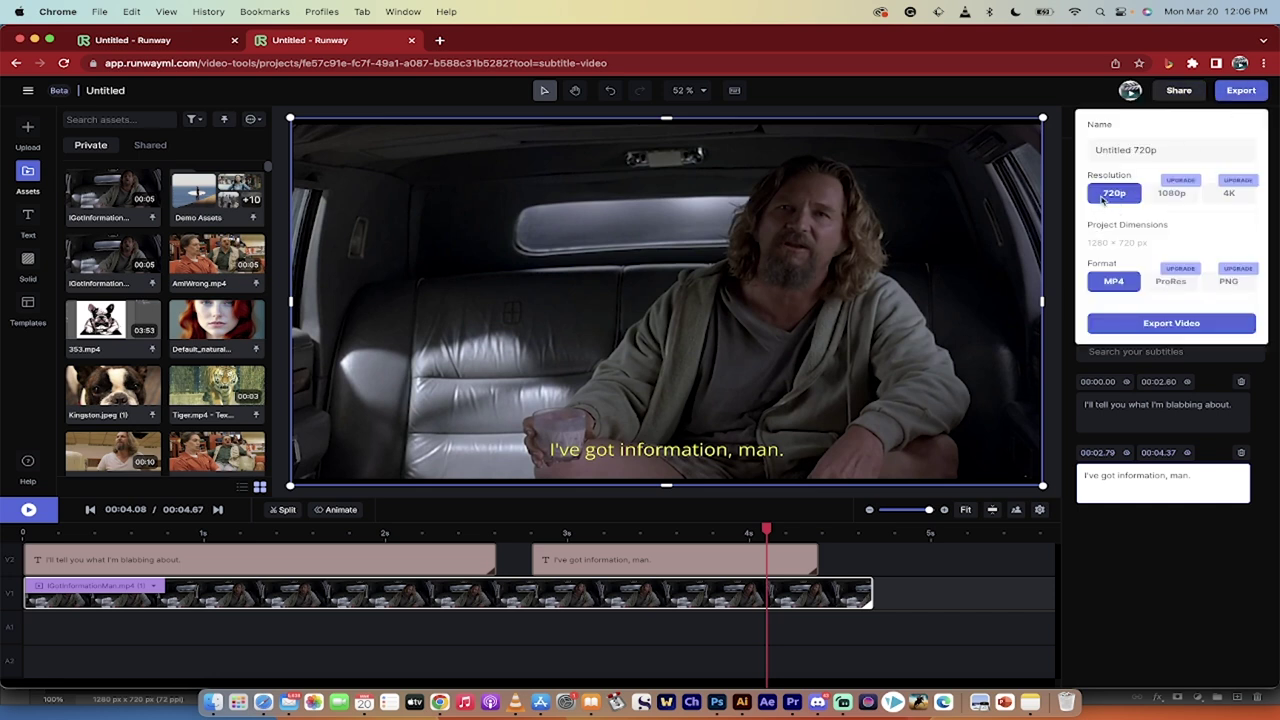